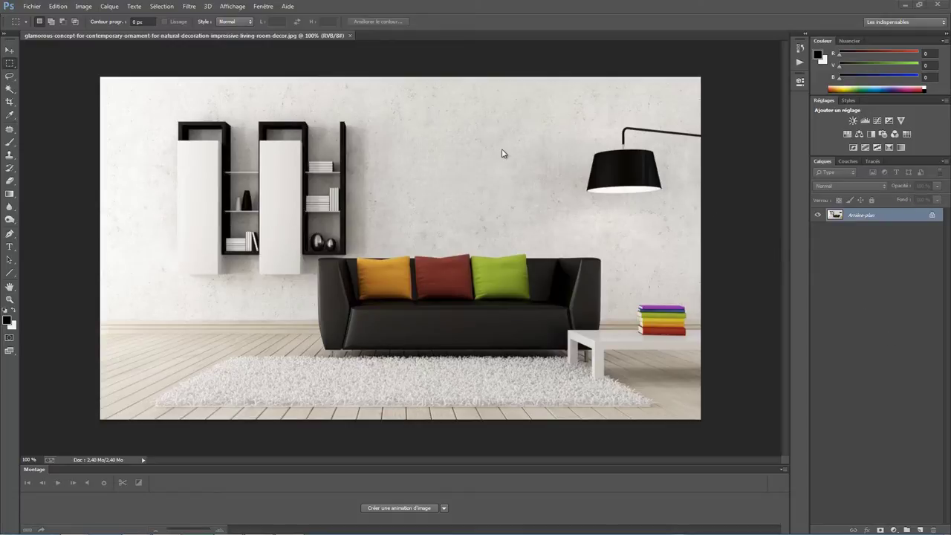
Step: Check the image size without changing it, then duplicate the Arrière-plan layer
{"action": "left_click", "coordinate": [85, 7]}
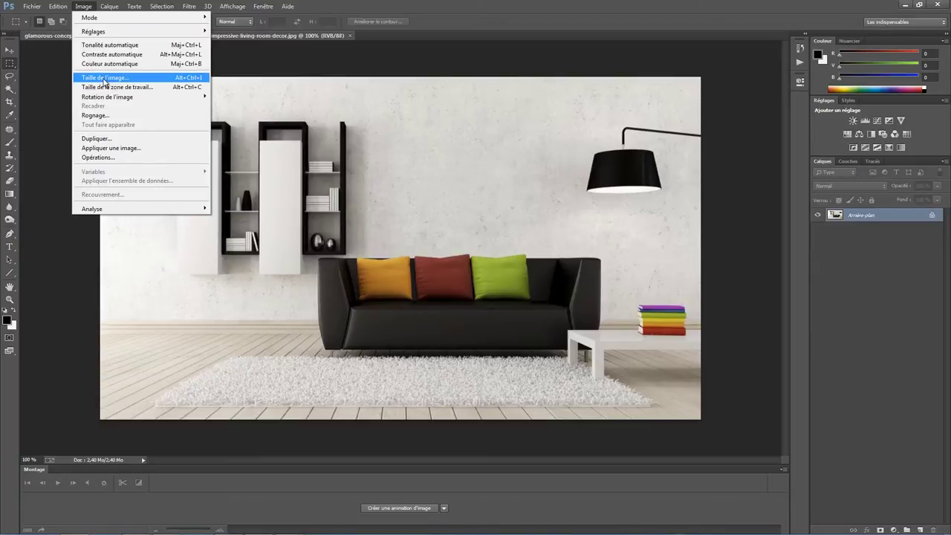
{"action": "left_click", "coordinate": [105, 78]}
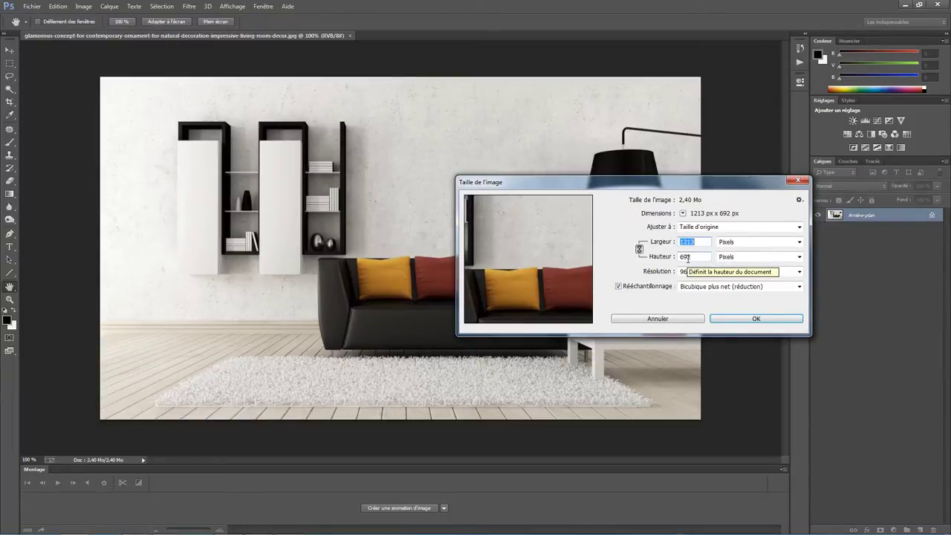
{"action": "left_click", "coordinate": [672, 318]}
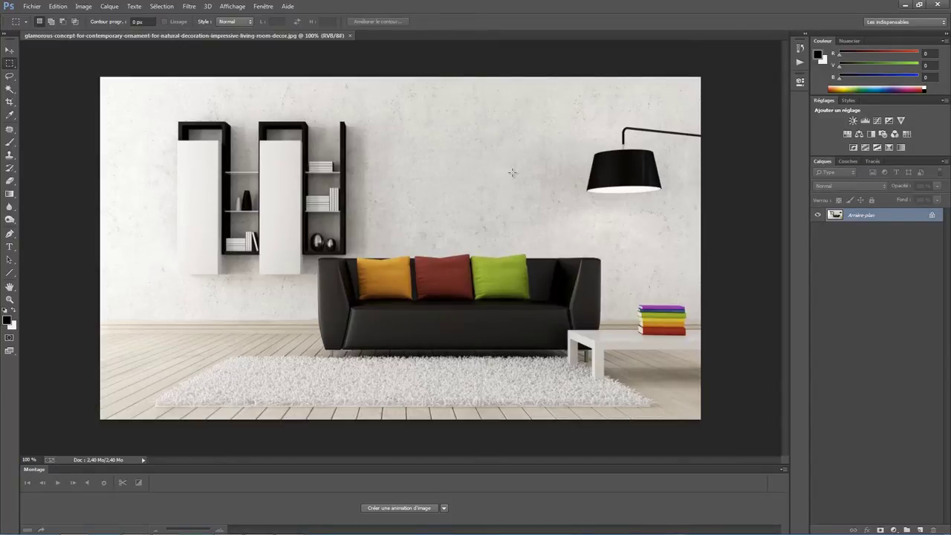
{"action": "right_click", "coordinate": [864, 217]}
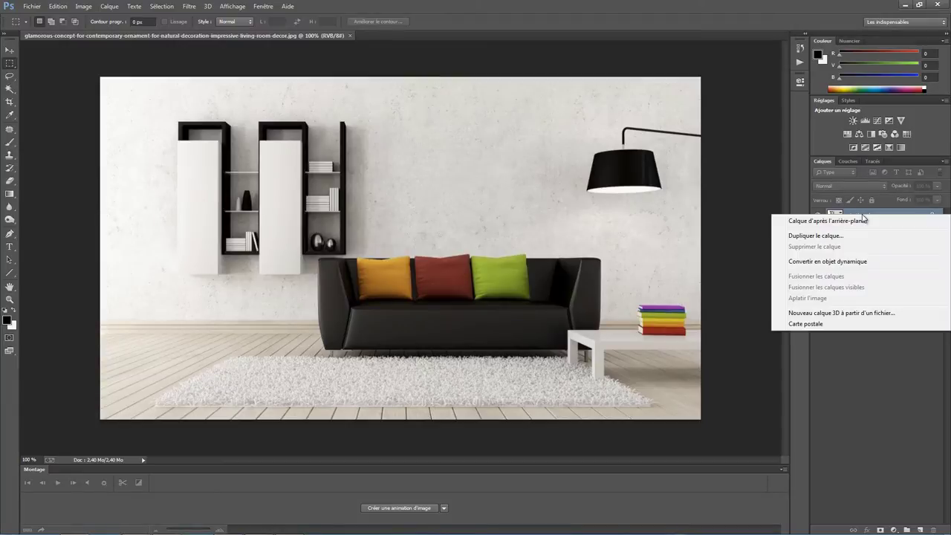
{"action": "left_click", "coordinate": [823, 235]}
{"action": "left_click", "coordinate": [729, 230]}
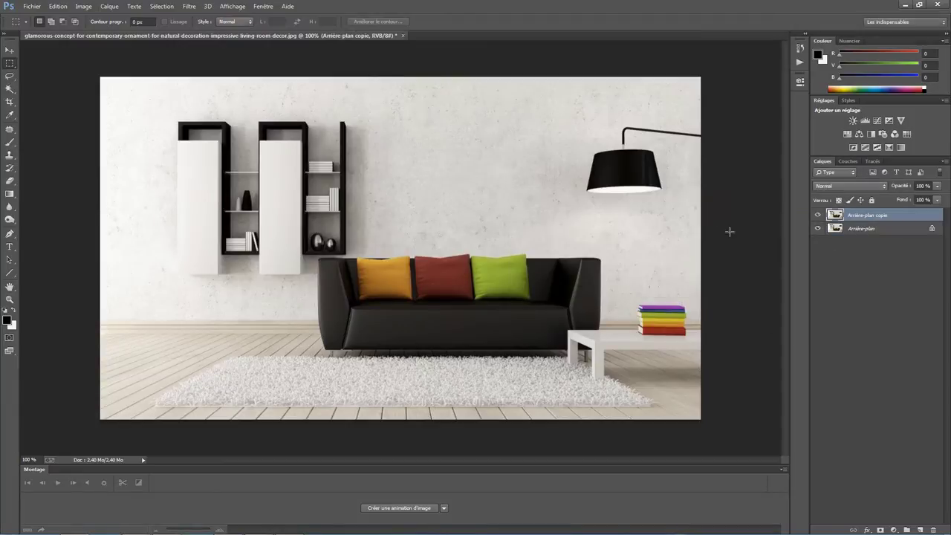
Step: Add Calque 1 and Calque 2 with Calque 2 on top, and marquee a tall rectangle above the sofa
{"action": "left_click", "coordinate": [920, 530]}
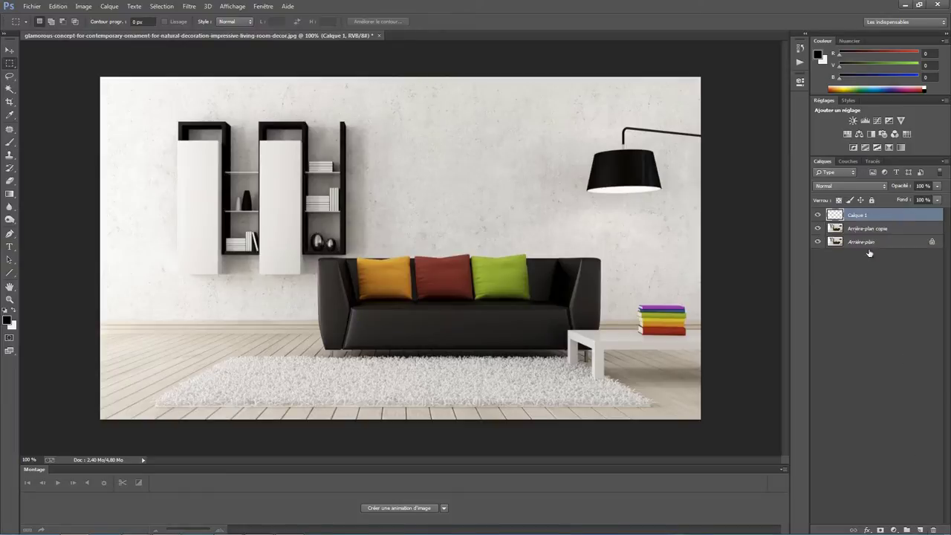
{"action": "left_click_drag", "start_coordinate": [849, 214], "coordinate": [857, 236]}
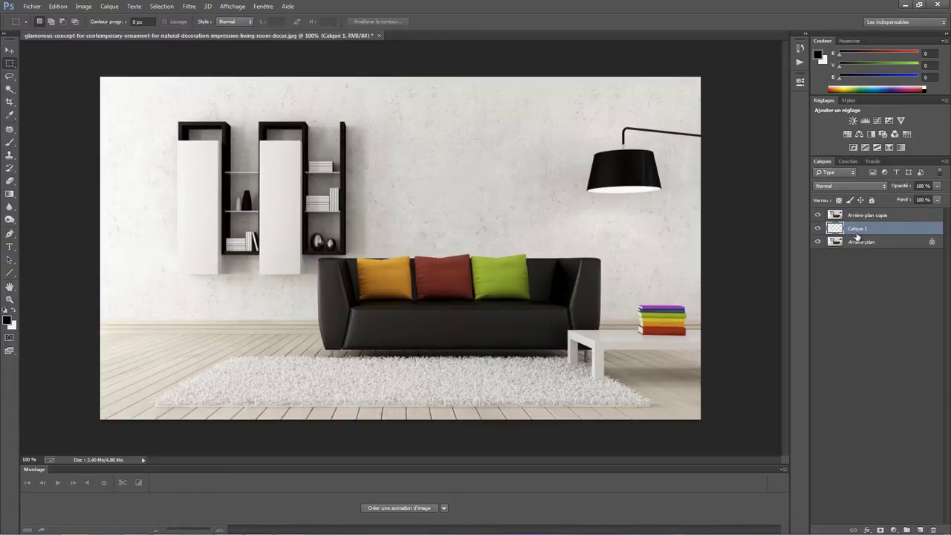
{"action": "left_click", "coordinate": [920, 528]}
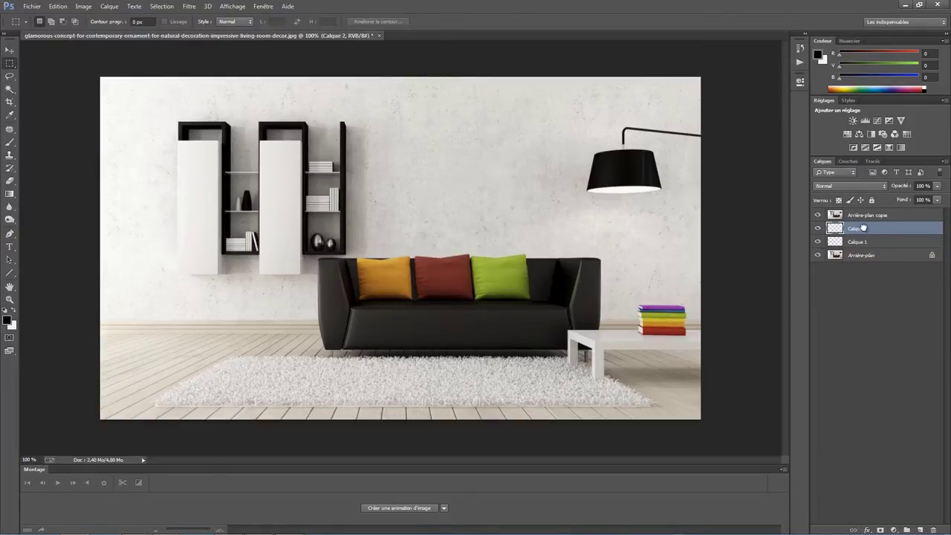
{"action": "left_click_drag", "start_coordinate": [863, 228], "coordinate": [862, 213]}
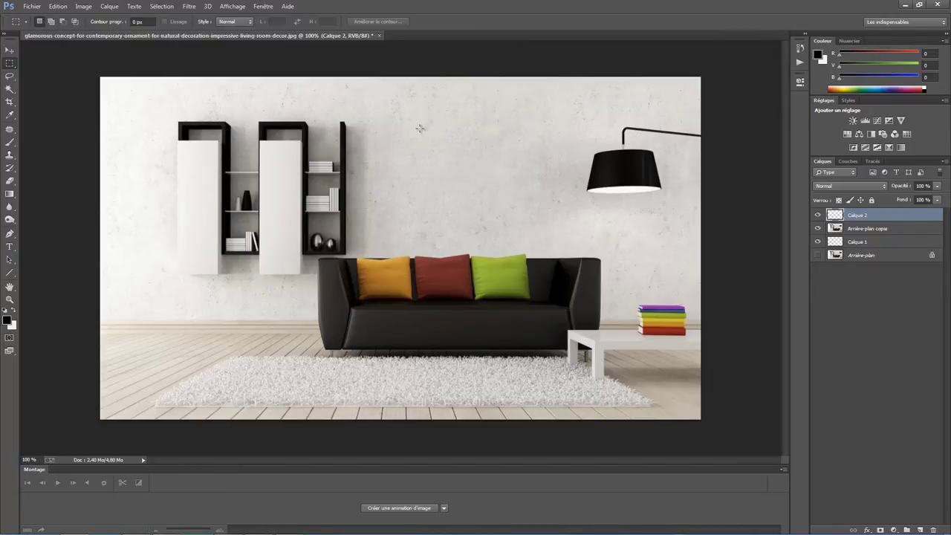
{"action": "left_click_drag", "start_coordinate": [420, 128], "coordinate": [496, 239]}
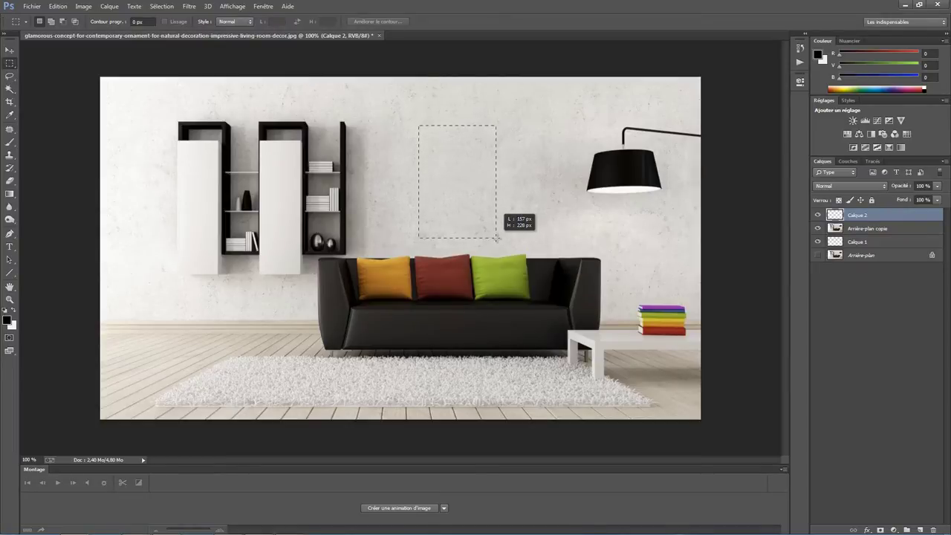
Step: Fill the rectangle above the sofa with Noir on Calque 2, then zoom to 200%
{"action": "left_click_drag", "start_coordinate": [496, 239], "coordinate": [497, 238]}
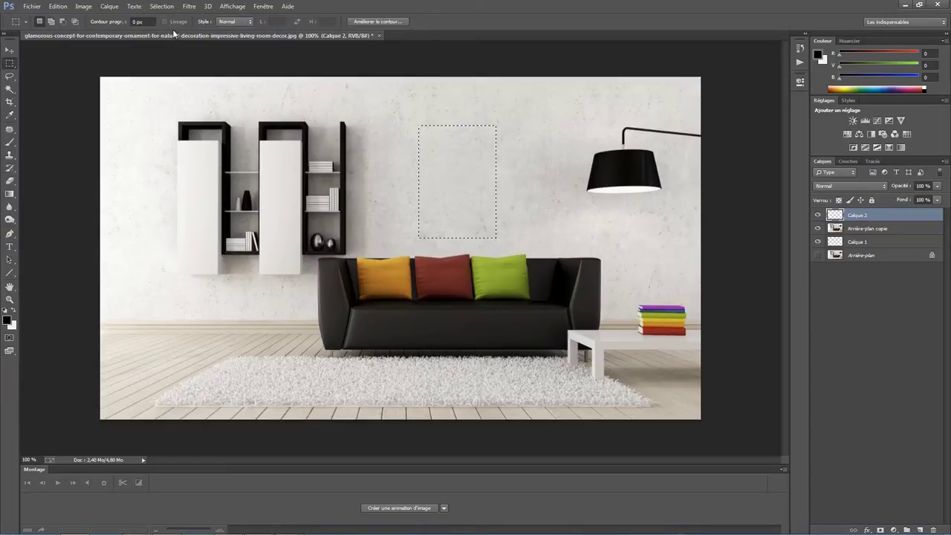
{"action": "left_click", "coordinate": [58, 6]}
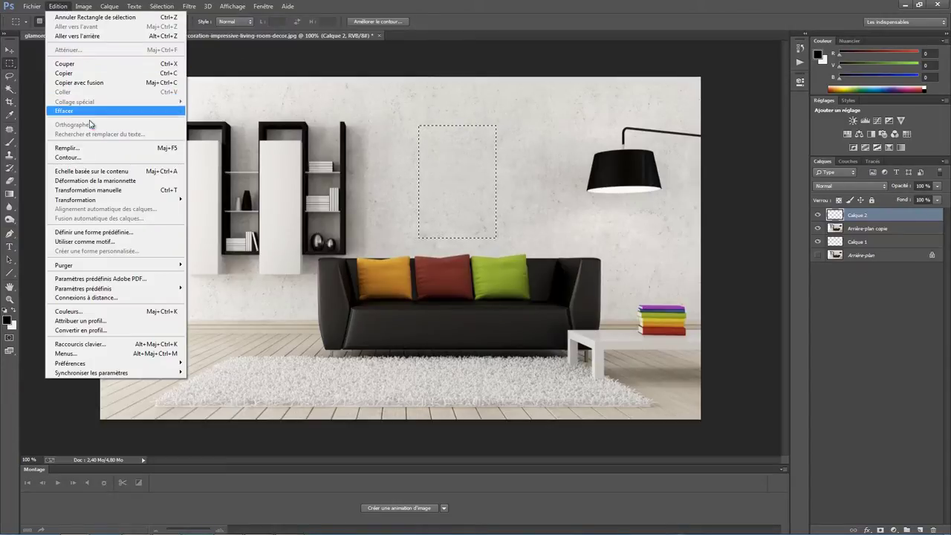
{"action": "left_click", "coordinate": [91, 148]}
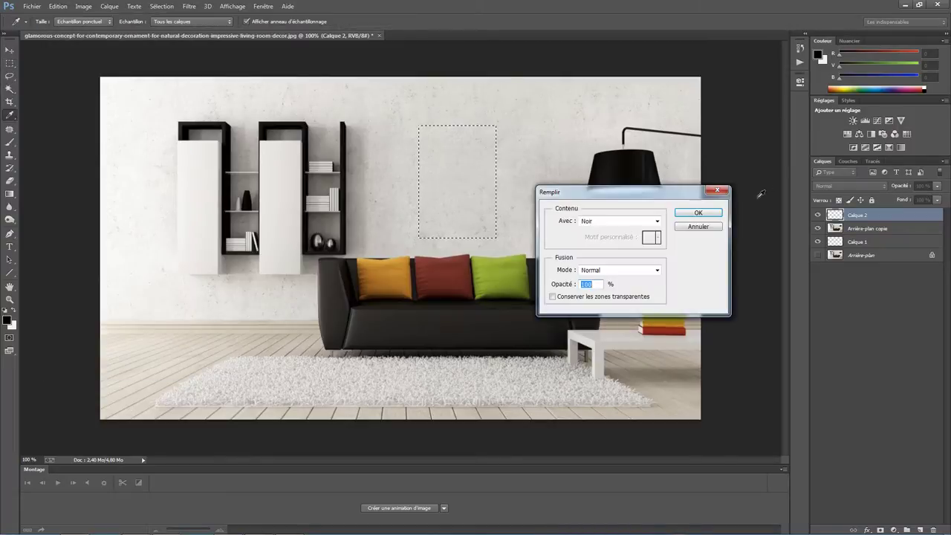
{"action": "key", "text": "Return"}
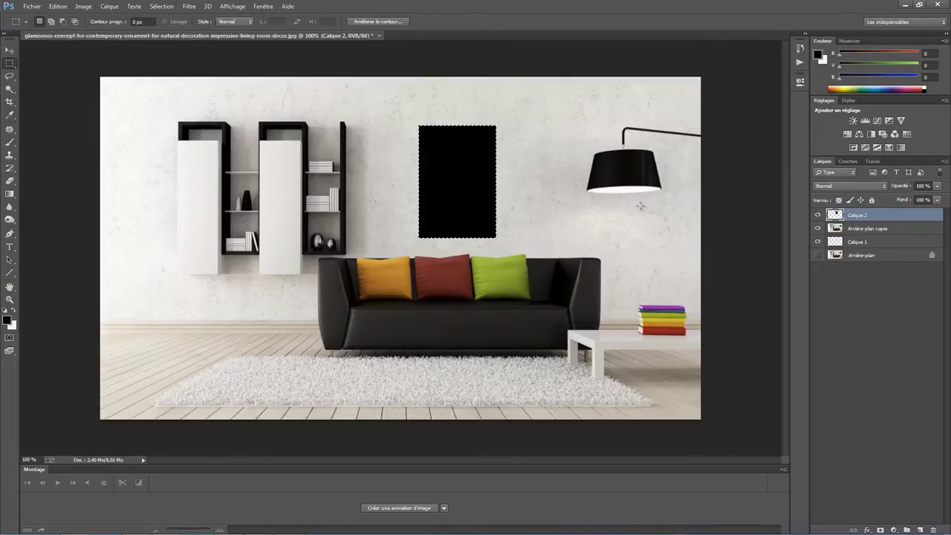
{"action": "key", "text": "ctrl+plus"}
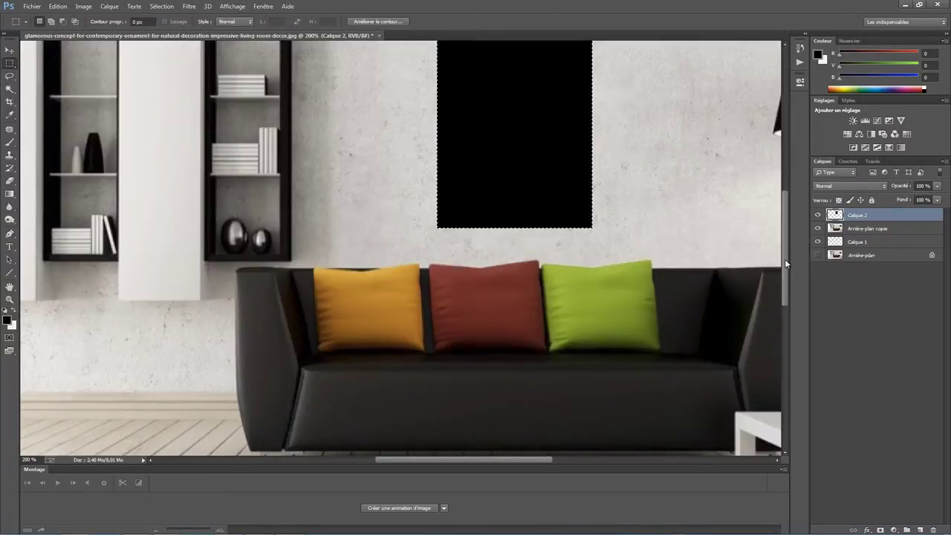
{"action": "scroll", "coordinate": [788, 218], "scroll_direction": "up", "scroll_amount": 5}
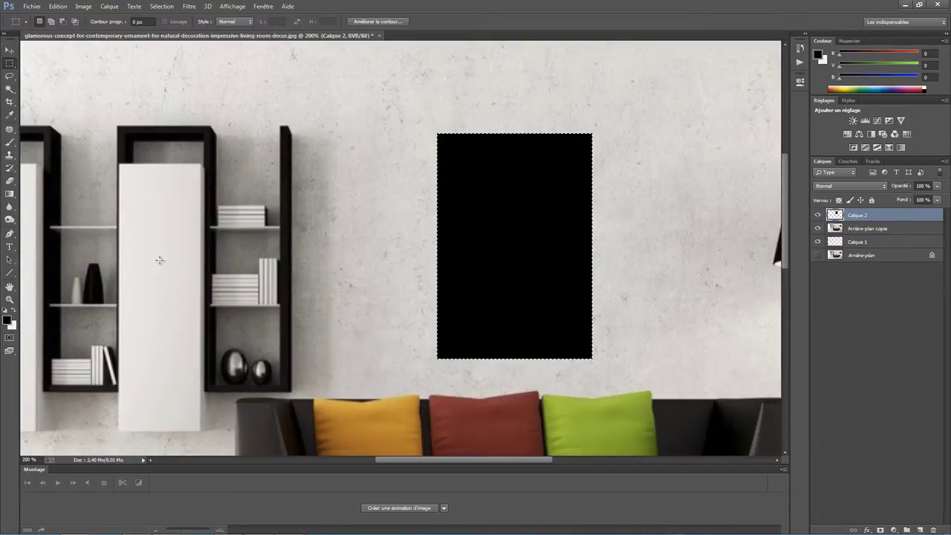
Step: Sample the shelf panel's light grey as the foreground colour
{"action": "left_click", "coordinate": [10, 116]}
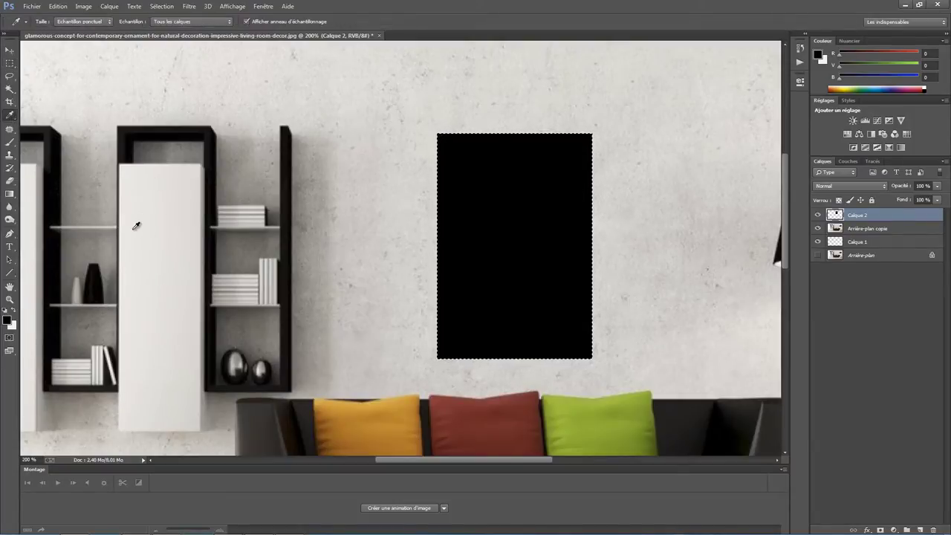
{"action": "left_click", "coordinate": [132, 170]}
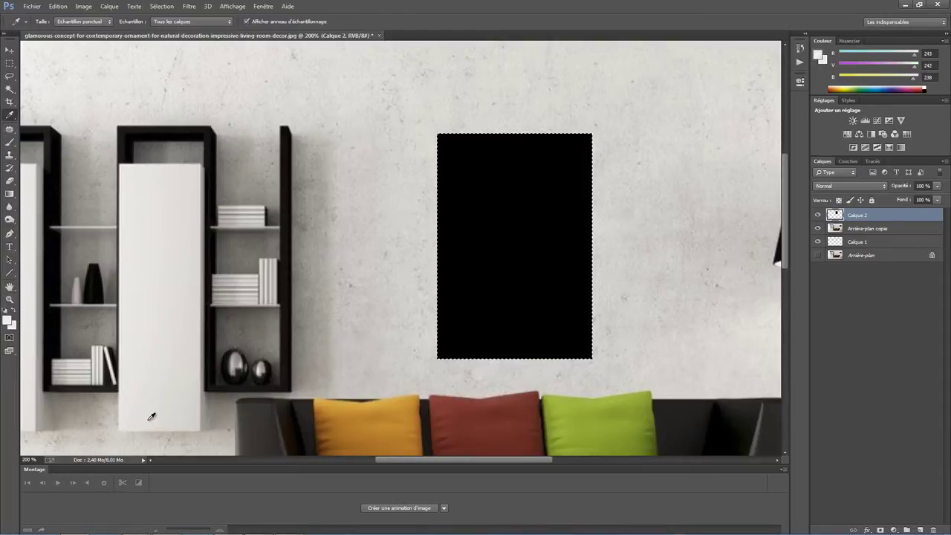
{"action": "left_click", "coordinate": [189, 415]}
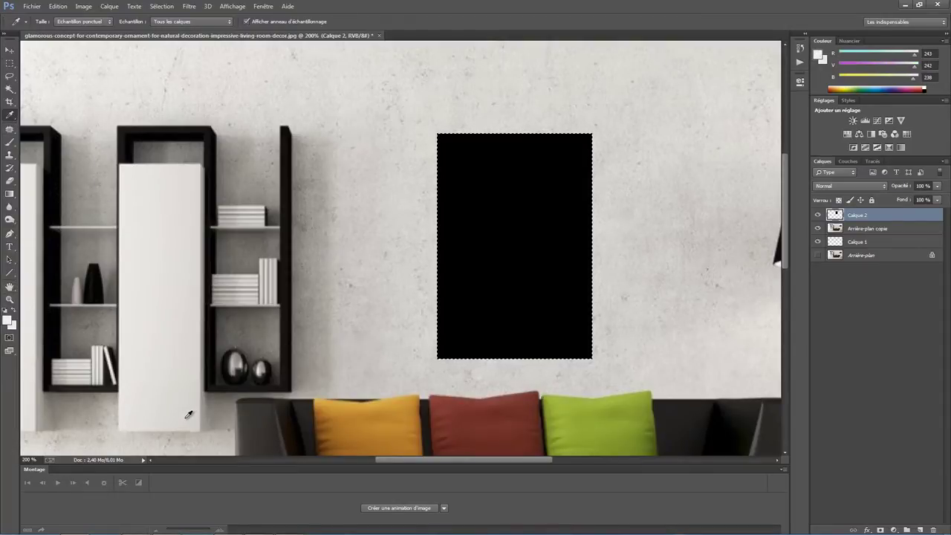
{"action": "left_click", "coordinate": [15, 312]}
{"action": "key", "text": "ctrl+plus"}
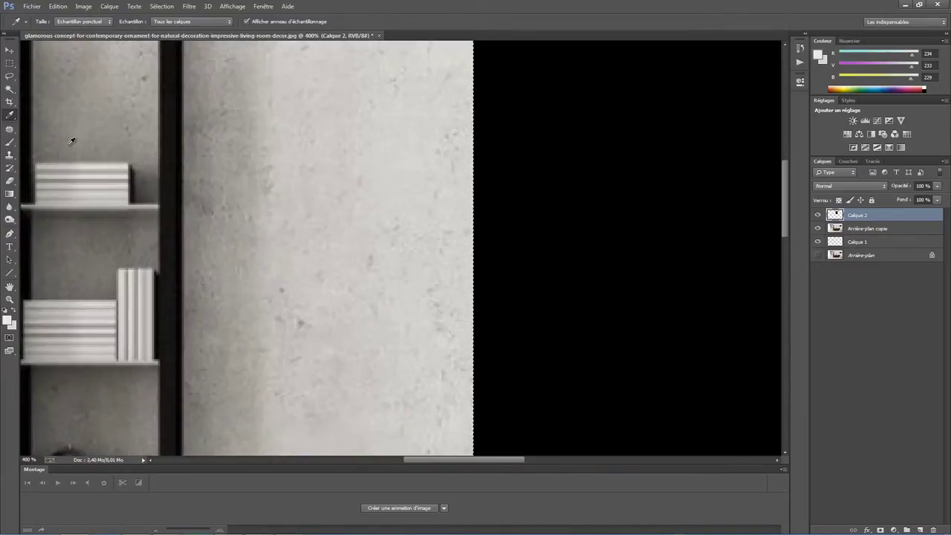
{"action": "key", "text": "ctrl+minus"}
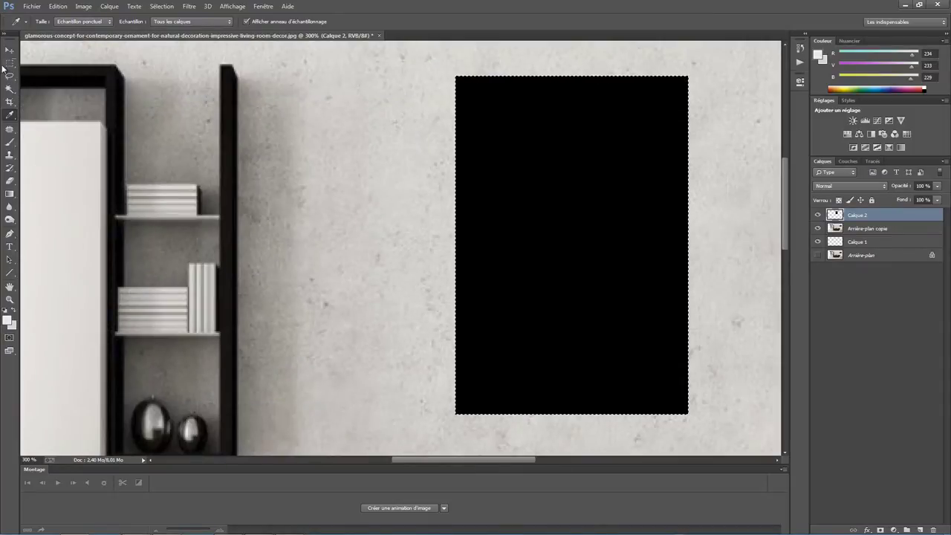
Step: Select an inset area of the black rectangle and fill it with a light gradient, leaving a thin border
{"action": "left_click", "coordinate": [9, 63]}
{"action": "key", "text": "ctrl+d"}
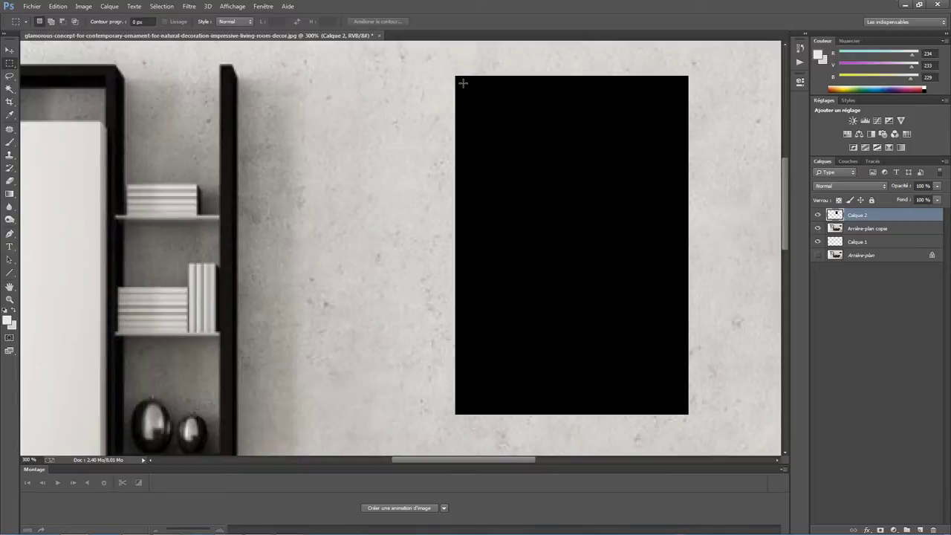
{"action": "left_click_drag", "start_coordinate": [463, 84], "coordinate": [642, 361]}
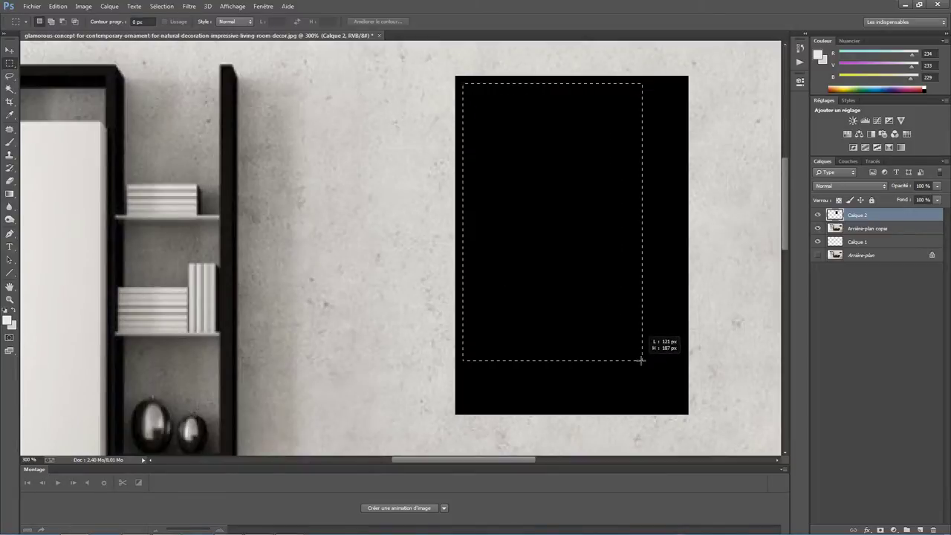
{"action": "mouse_move", "coordinate": [642, 361]}
{"action": "left_mouse_down"}
{"action": "mouse_move", "coordinate": [675, 394]}
{"action": "mouse_move", "coordinate": [678, 419]}
{"action": "mouse_move", "coordinate": [680, 406]}
{"action": "left_mouse_up"}
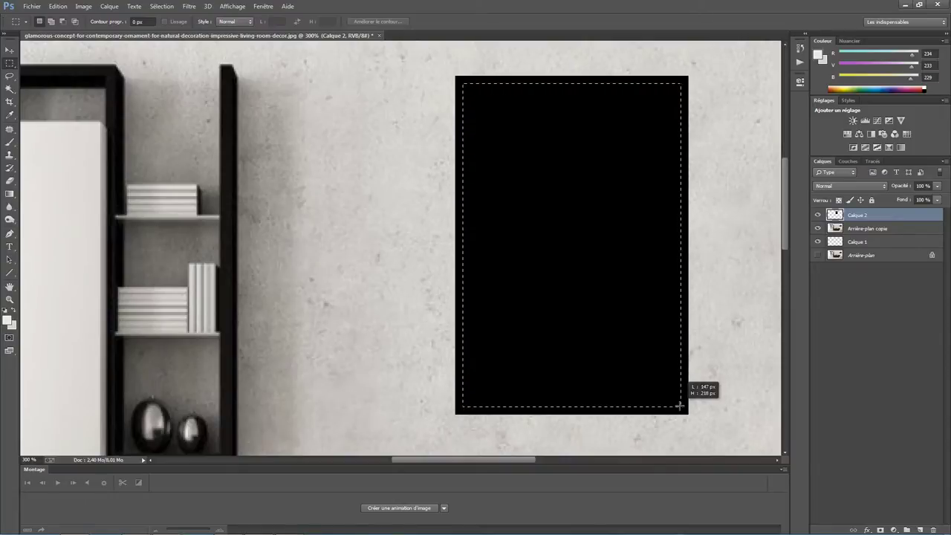
{"action": "left_click_drag", "start_coordinate": [680, 406], "coordinate": [679, 406]}
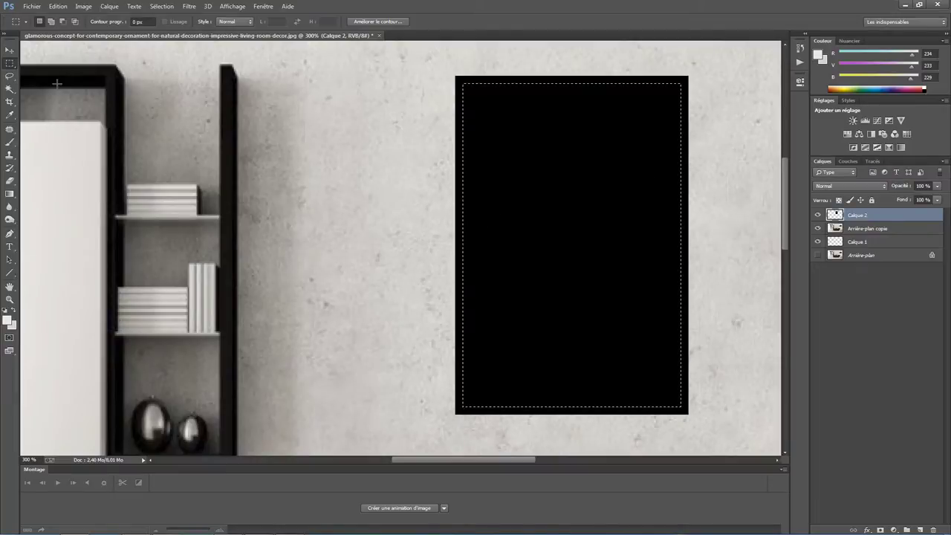
{"action": "left_click", "coordinate": [11, 194]}
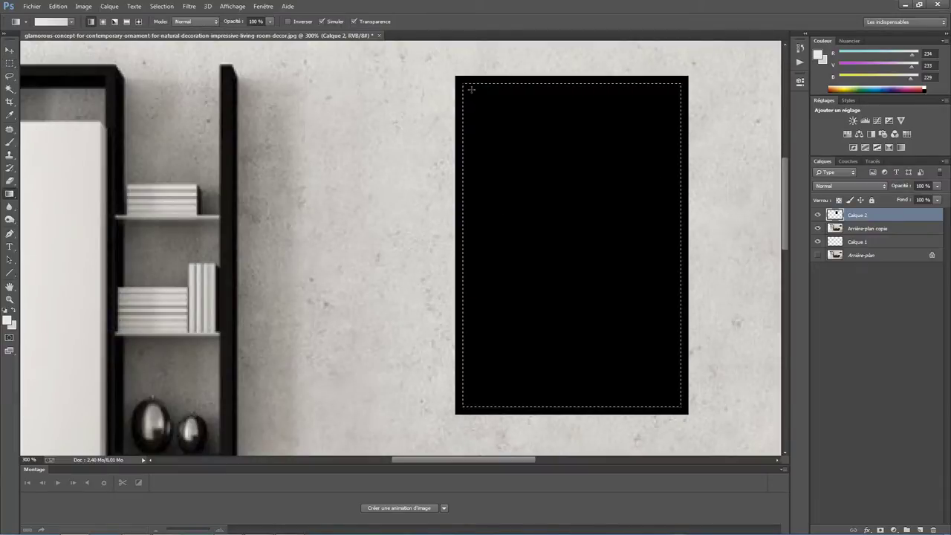
{"action": "left_click_drag", "start_coordinate": [469, 95], "coordinate": [676, 402]}
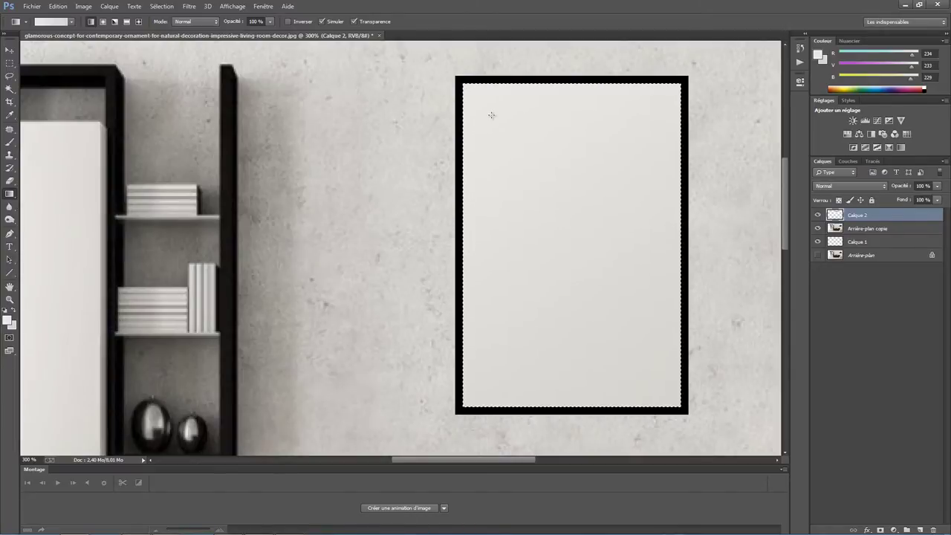
Step: Marquee the upper part of the frame's interior from its inner top-left corner
{"action": "key", "text": "m"}
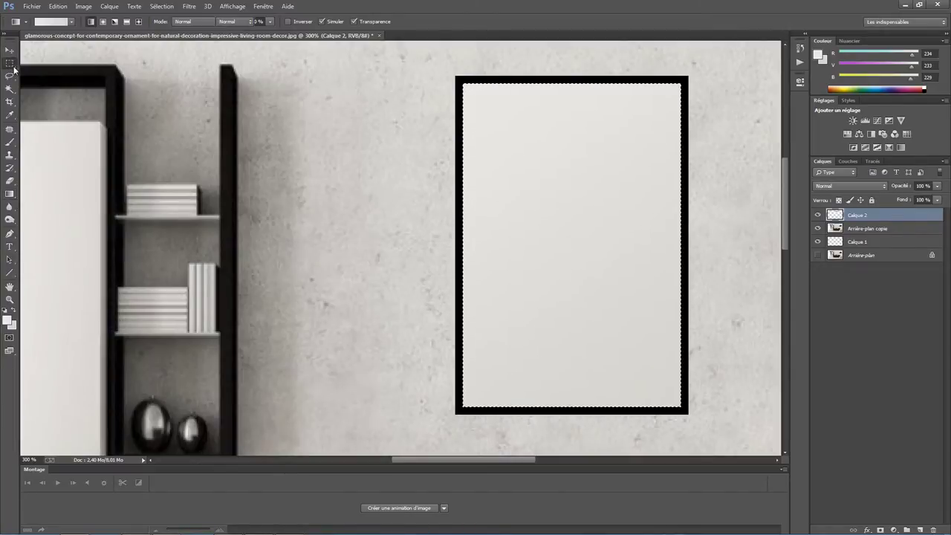
{"action": "left_click", "coordinate": [488, 109]}
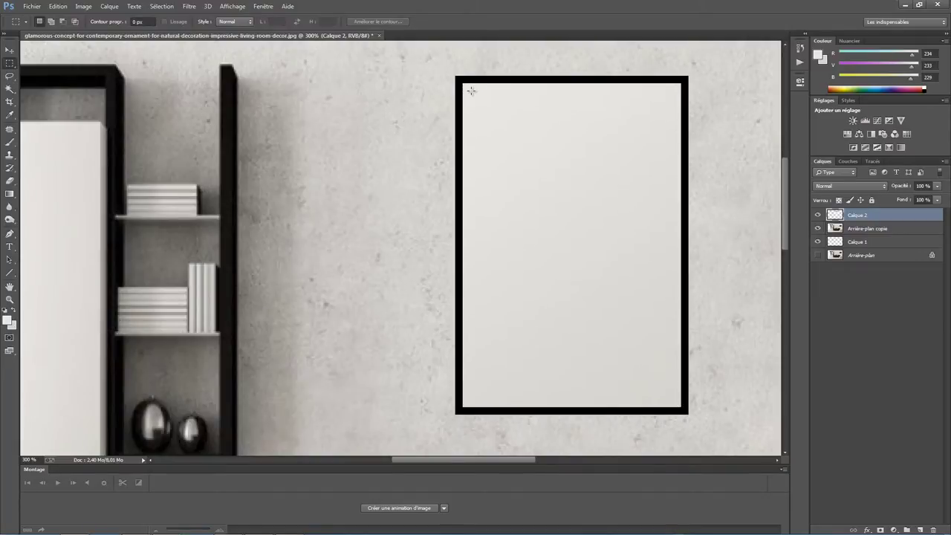
{"action": "left_click_drag", "start_coordinate": [471, 91], "coordinate": [672, 366]}
{"action": "left_click_drag", "start_coordinate": [671, 366], "coordinate": [671, 367]}
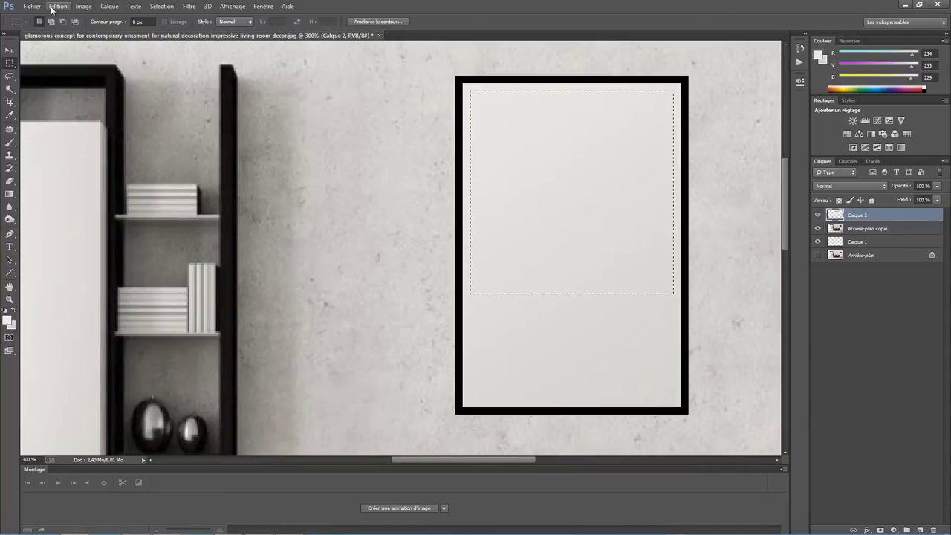
Step: Stroke the selection with a black Extérieur outline, then reset default colours and deselect
{"action": "left_click", "coordinate": [57, 6]}
{"action": "left_click", "coordinate": [74, 156]}
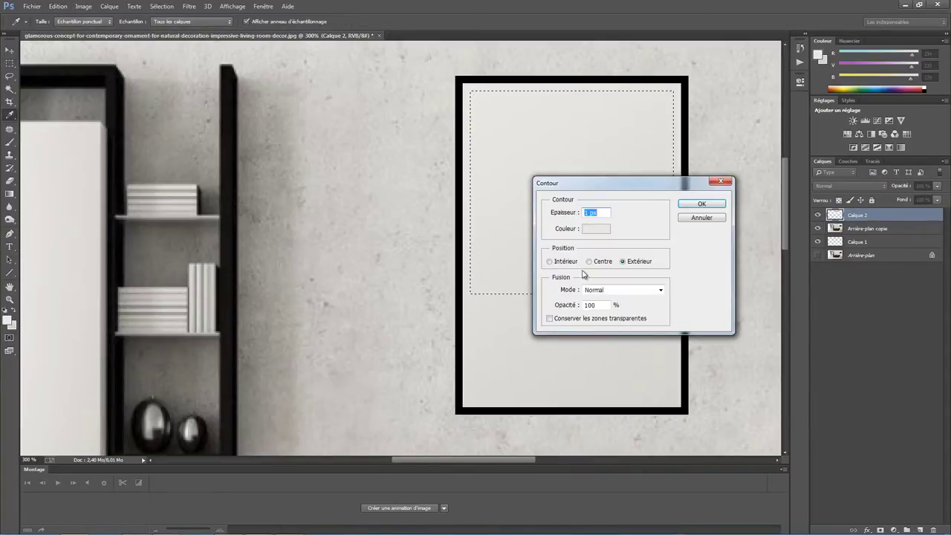
{"action": "left_click", "coordinate": [598, 234]}
{"action": "left_click_drag", "start_coordinate": [374, 204], "coordinate": [466, 275]}
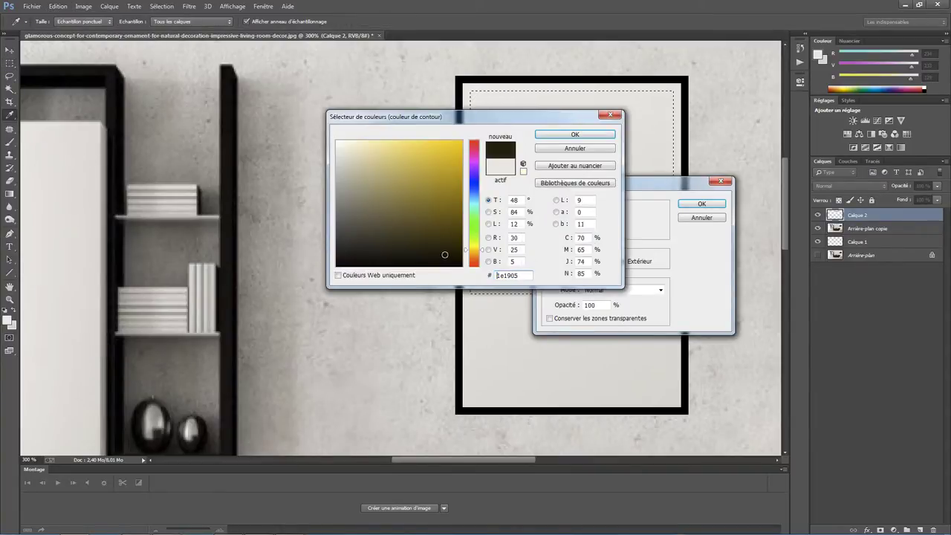
{"action": "left_click", "coordinate": [575, 134]}
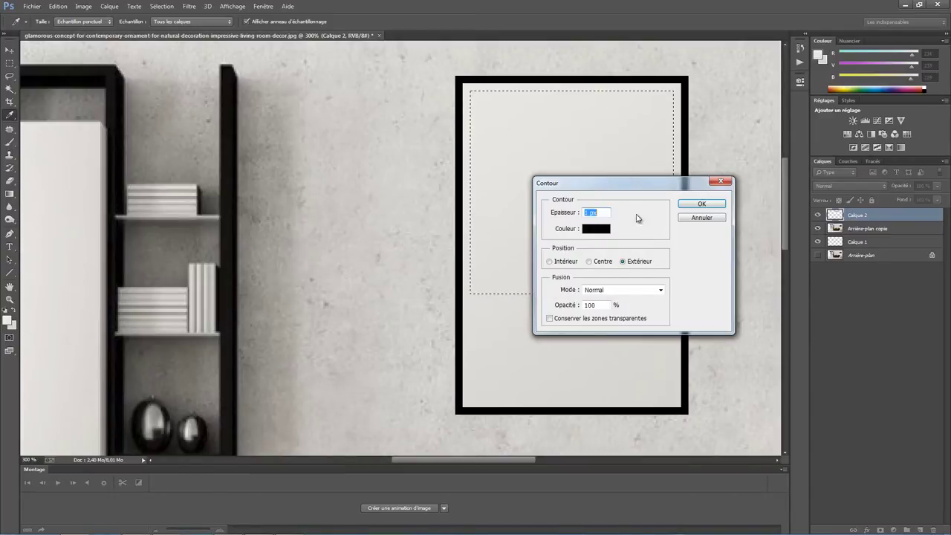
{"action": "left_click", "coordinate": [701, 204]}
{"action": "key", "text": "m"}
{"action": "key", "text": "d"}
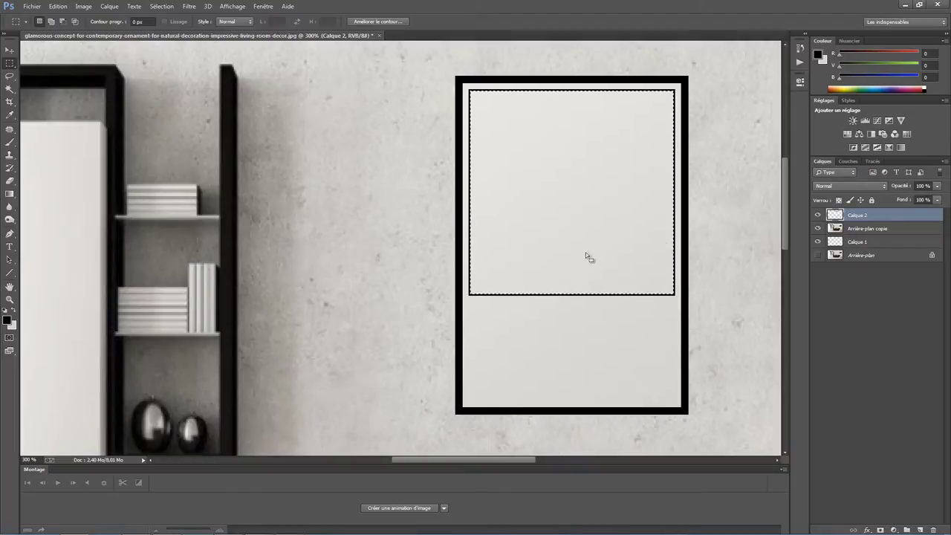
{"action": "key", "text": "ctrl+d"}
Step: Add a lighter drop shadow at a 120° angle to the frame layer
{"action": "right_click", "coordinate": [852, 217]}
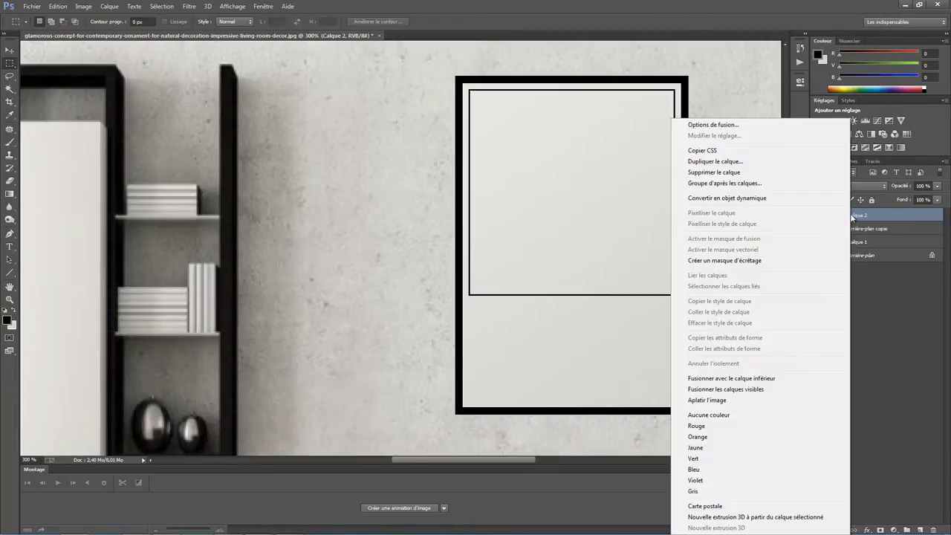
{"action": "left_click", "coordinate": [712, 125]}
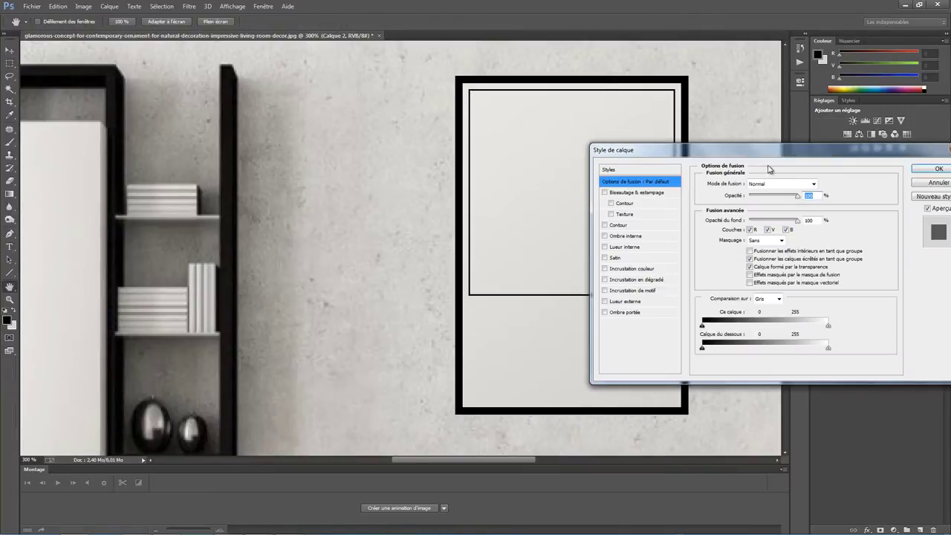
{"action": "left_click", "coordinate": [605, 312]}
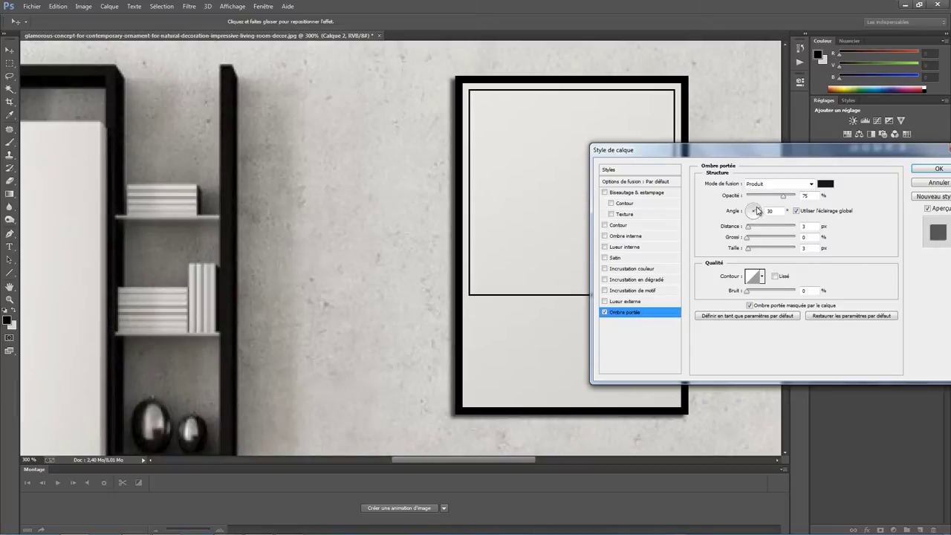
{"action": "left_click_drag", "start_coordinate": [757, 211], "coordinate": [752, 209]}
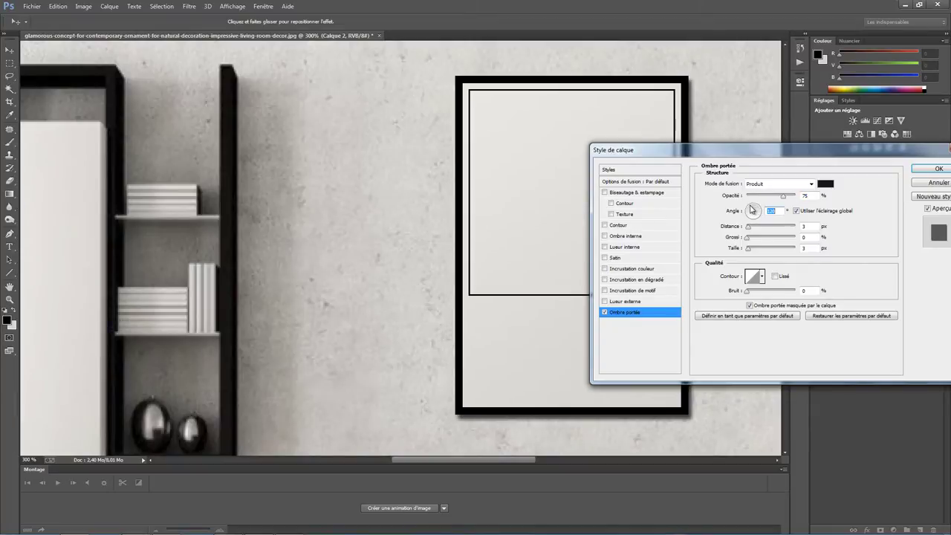
{"action": "left_click_drag", "start_coordinate": [783, 195], "coordinate": [772, 202]}
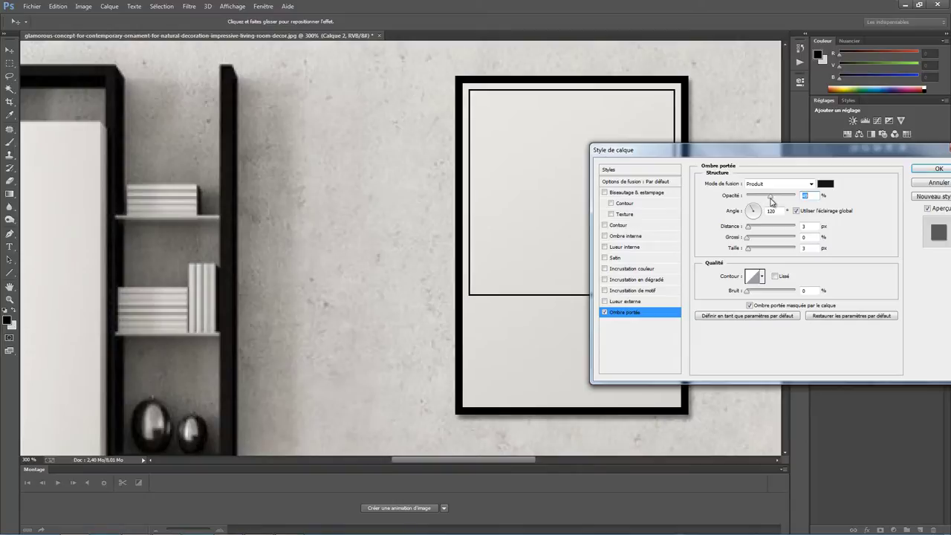
{"action": "left_click", "coordinate": [939, 169]}
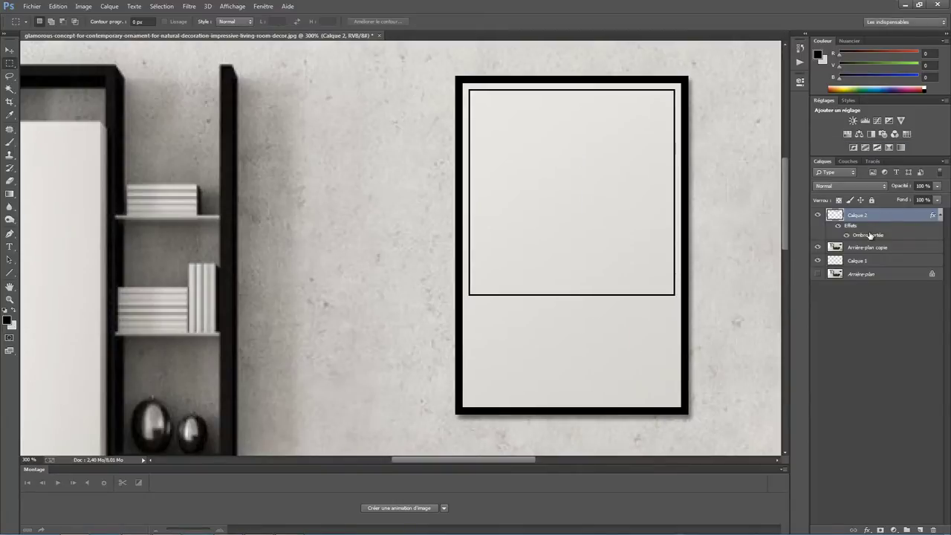
Step: Merge the frame layer with Arrière-plan copie and marquee the frame's inner rectangle
{"action": "left_click", "coordinate": [868, 250], "text": "ctrl"}
{"action": "right_click", "coordinate": [868, 249]}
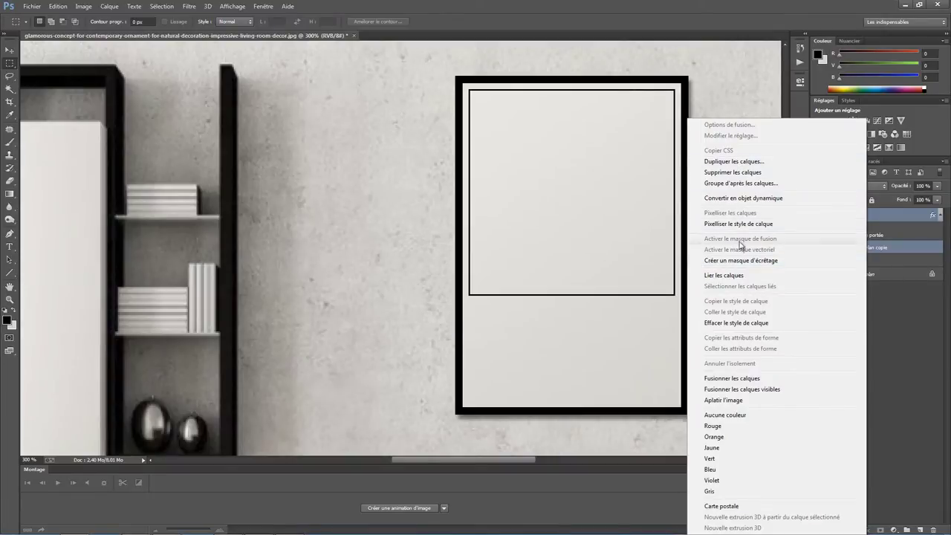
{"action": "left_click", "coordinate": [734, 381]}
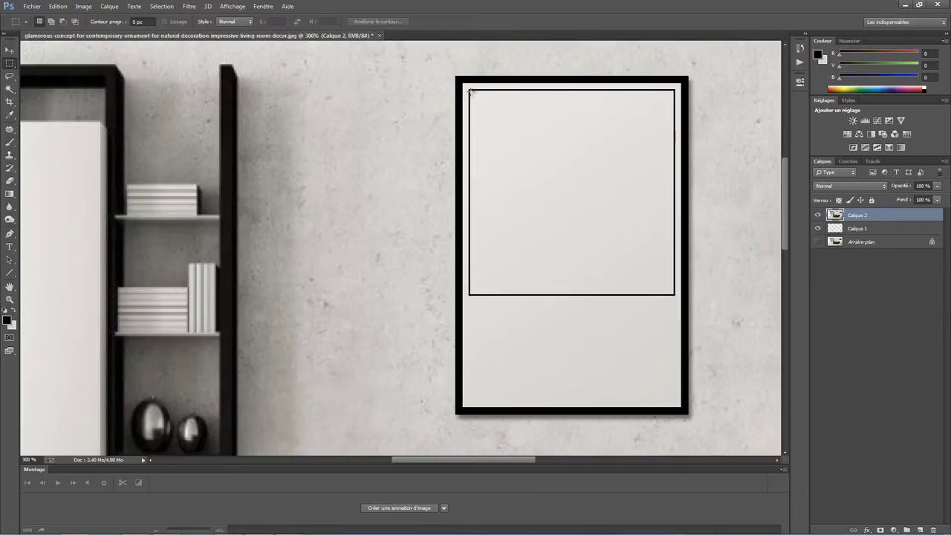
{"action": "left_click_drag", "start_coordinate": [470, 92], "coordinate": [674, 293]}
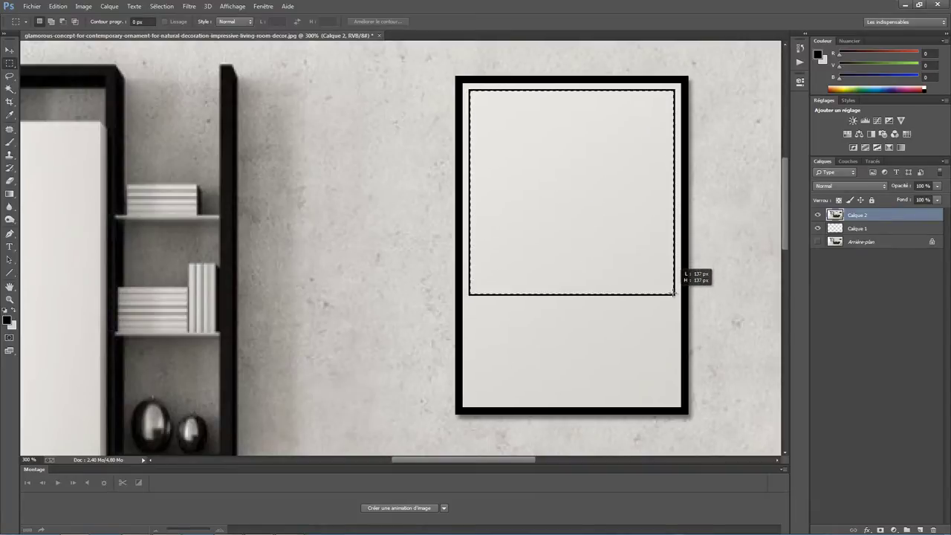
{"action": "left_click_drag", "start_coordinate": [674, 293], "coordinate": [674, 293]}
Step: Delete the inner rectangle to transparency and zoom out to the whole room
{"action": "key", "text": "Delete"}
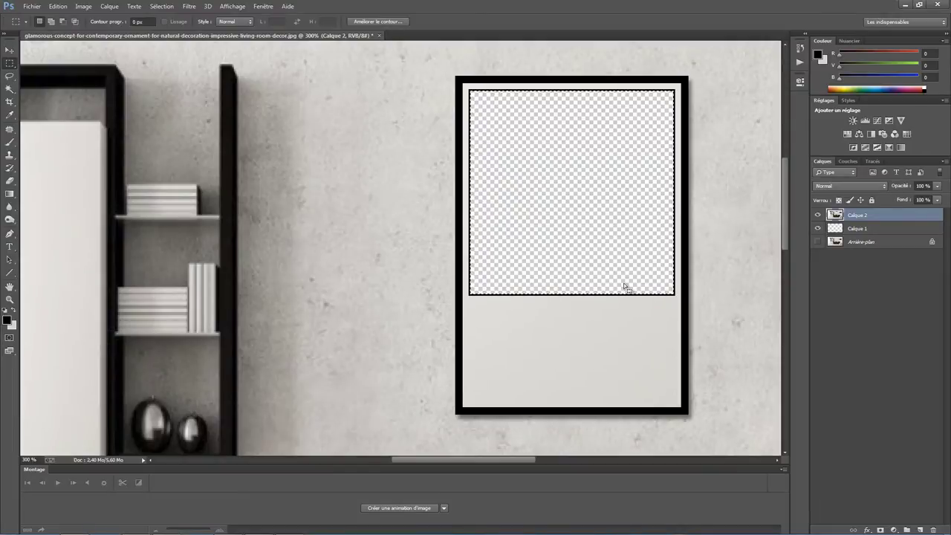
{"action": "key", "text": "ctrl+minus"}
{"action": "key", "text": "ctrl+minus"}
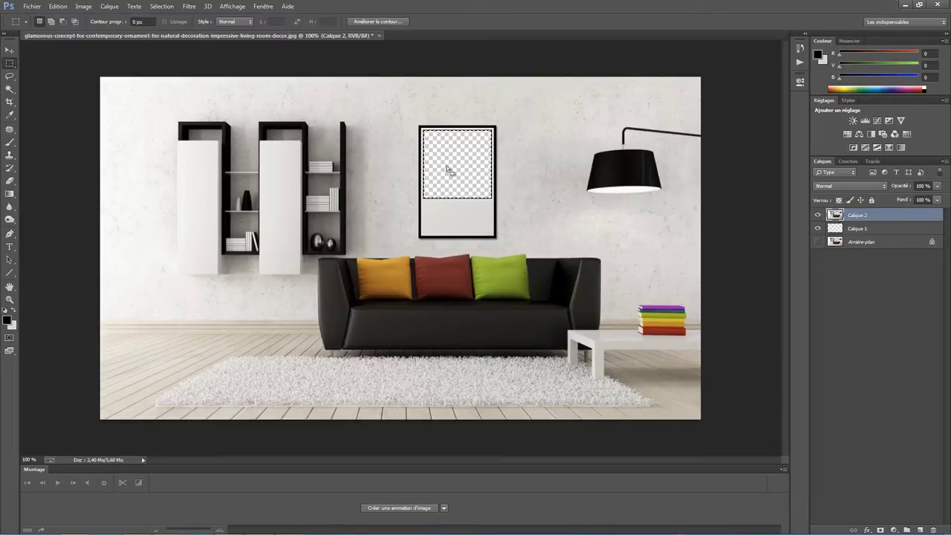
Step: Save the image as a PNG named Test.png in the Formation folder
{"action": "left_click", "coordinate": [32, 7]}
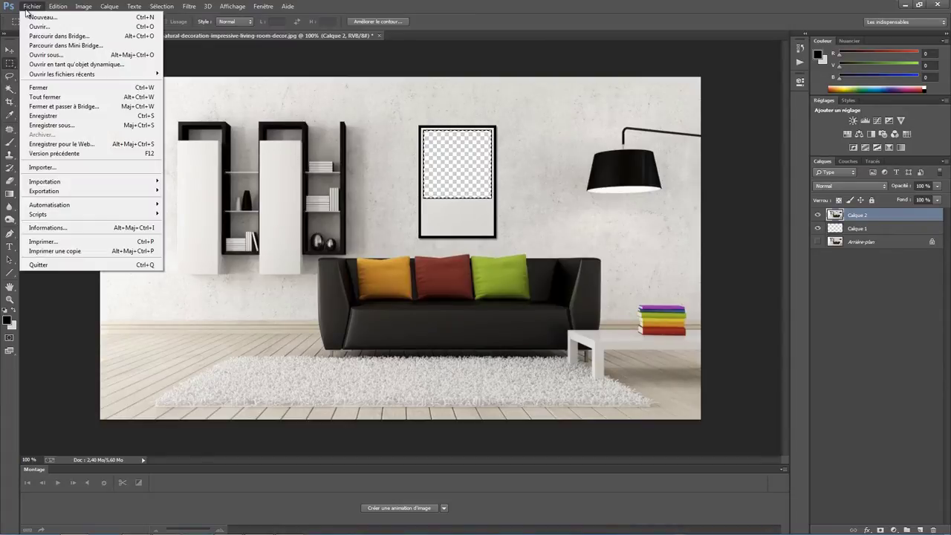
{"action": "left_click", "coordinate": [59, 126]}
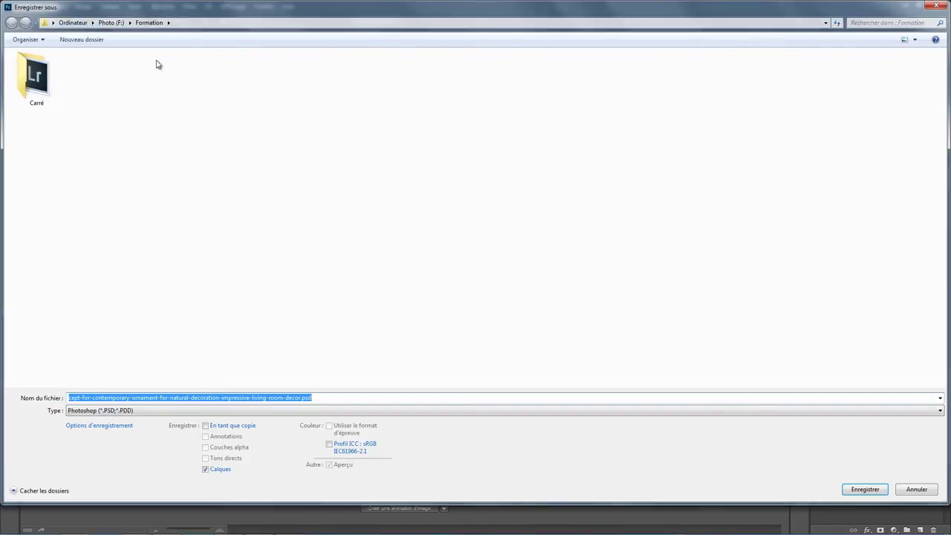
{"action": "left_click", "coordinate": [132, 413]}
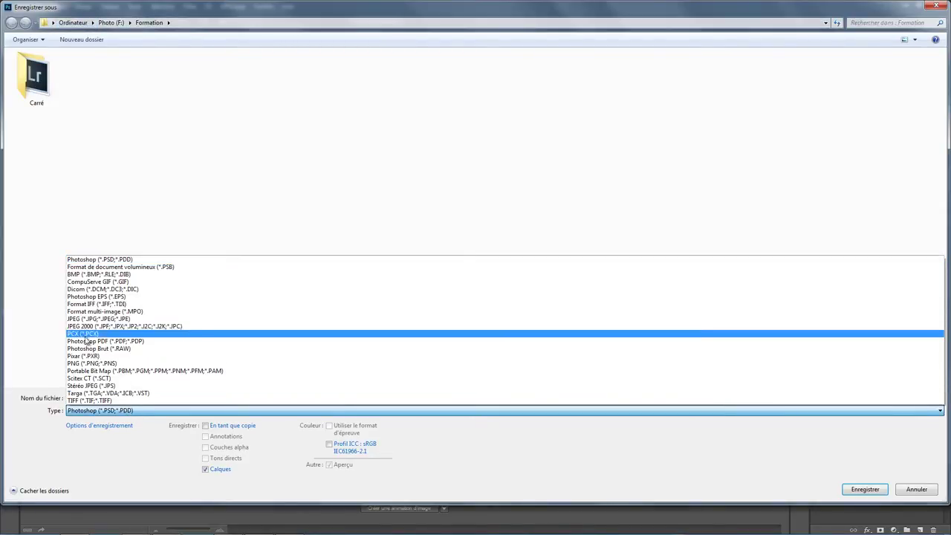
{"action": "left_click", "coordinate": [91, 364]}
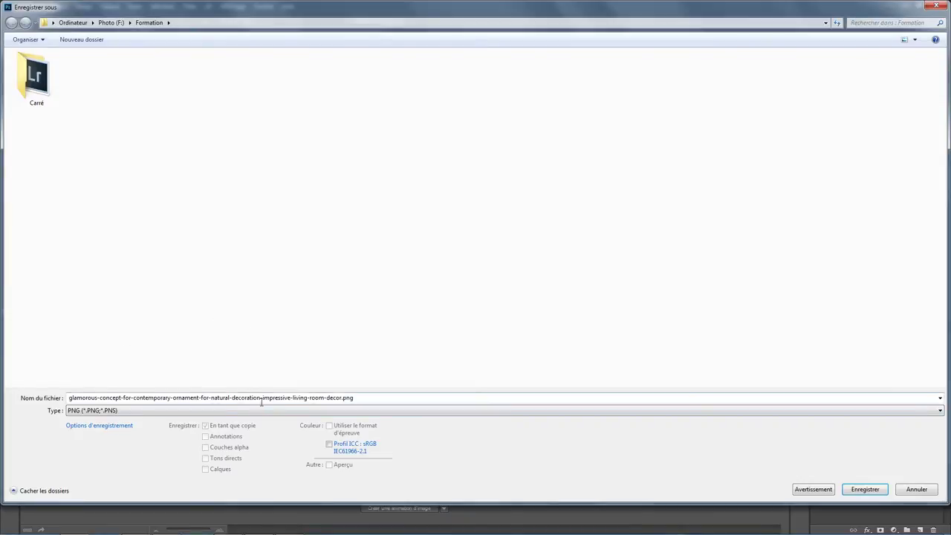
{"action": "double_click", "coordinate": [340, 397]}
{"action": "left_click_drag", "start_coordinate": [340, 398], "coordinate": [67, 399]}
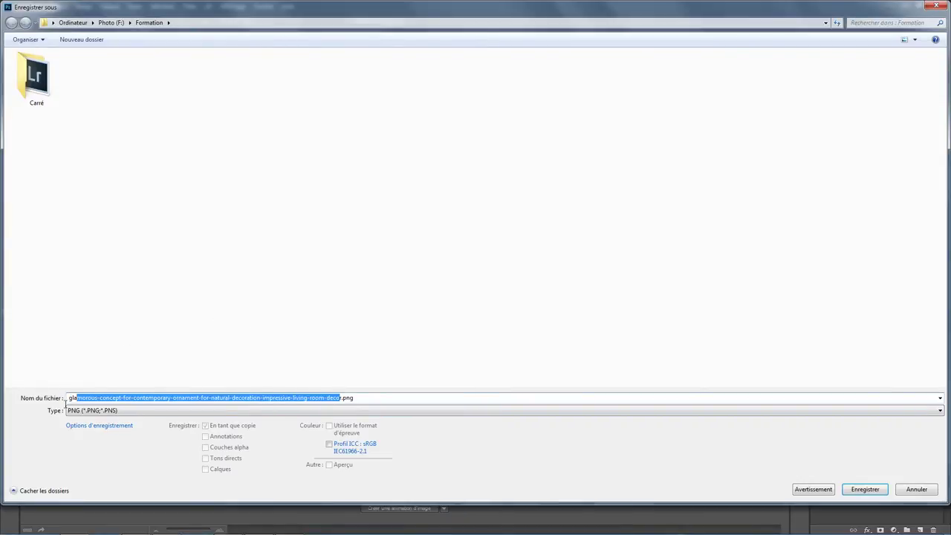
{"action": "type", "text": "T"}
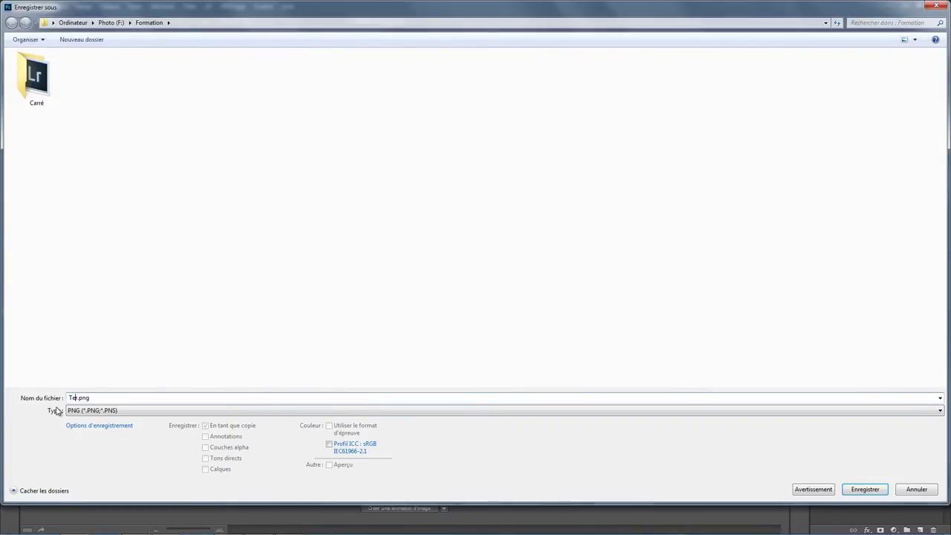
{"action": "type", "text": "est"}
{"action": "key", "text": "Return"}
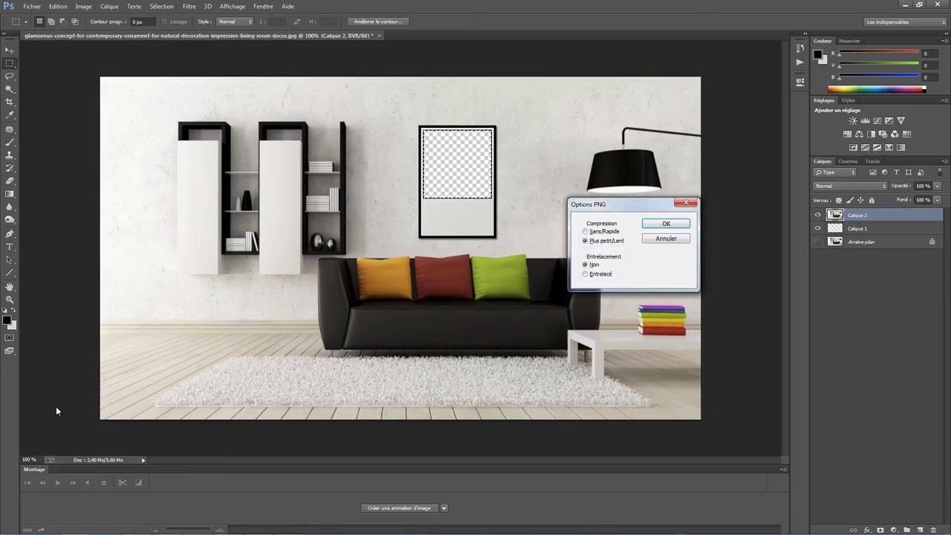
Step: Confirm fast, uncompressed PNG options, then scroll through the 39 Lightroom library photos
{"action": "left_click", "coordinate": [601, 231]}
{"action": "left_click", "coordinate": [663, 226]}
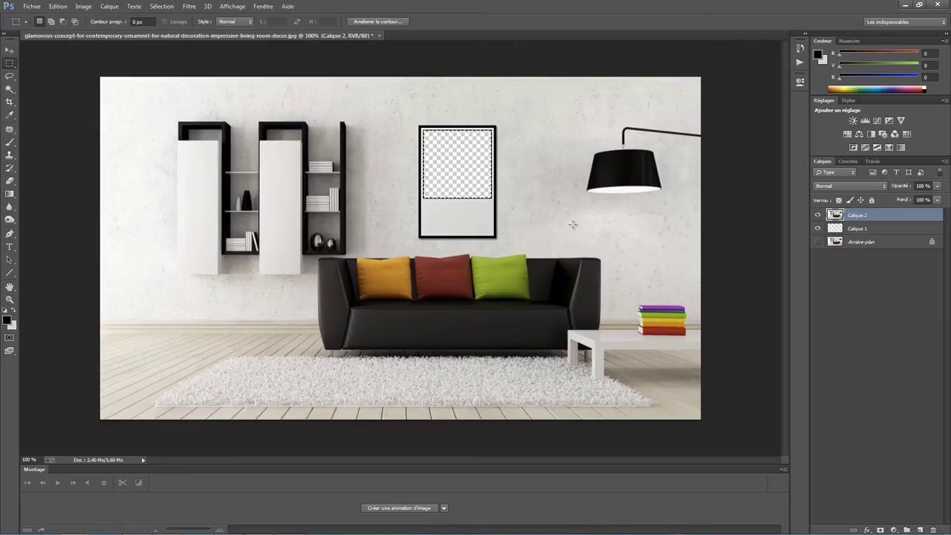
{"action": "mouse_move", "coordinate": [504, 298]}
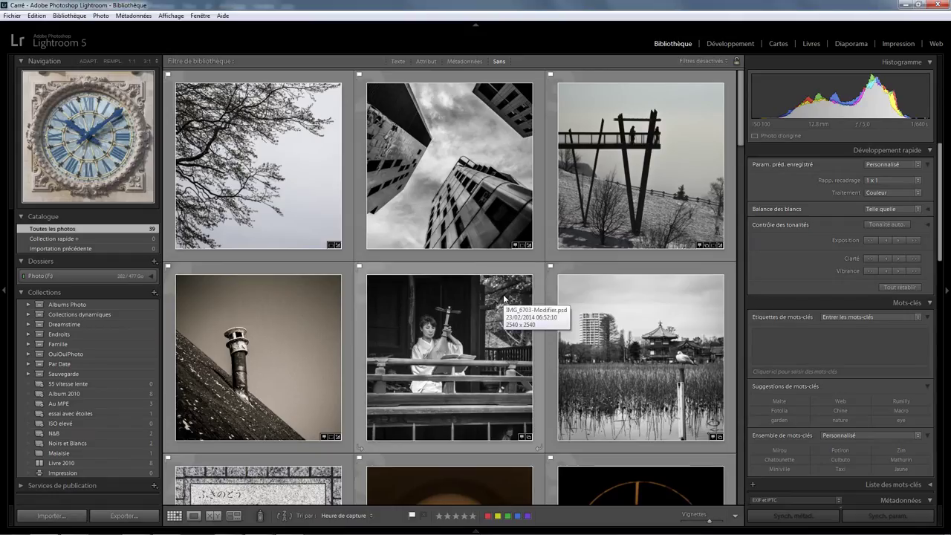
{"action": "scroll", "coordinate": [460, 244], "scroll_direction": "down", "scroll_amount": 5}
{"action": "scroll", "coordinate": [460, 244], "scroll_direction": "down", "scroll_amount": 5}
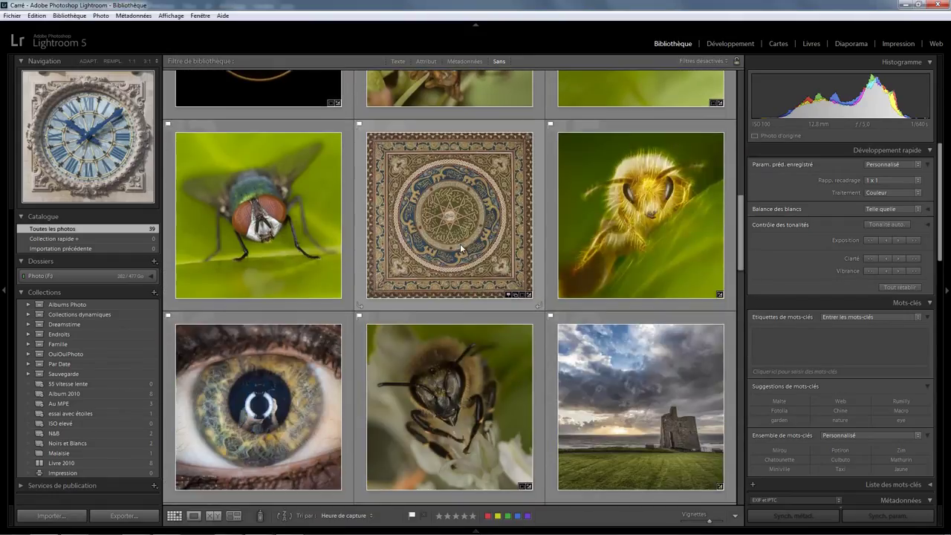
{"action": "scroll", "coordinate": [460, 247], "scroll_direction": "down", "scroll_amount": 5}
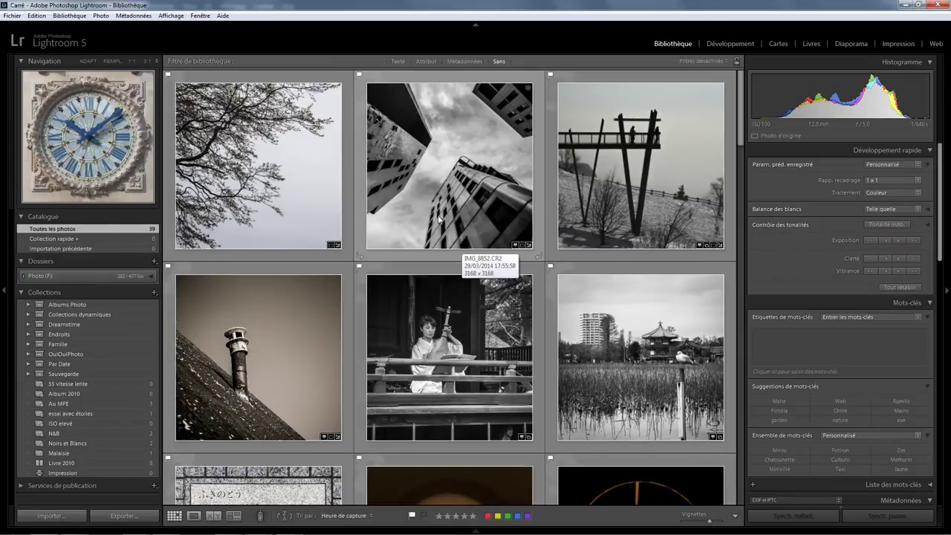
{"action": "scroll", "coordinate": [479, 200], "scroll_direction": "down", "scroll_amount": 5}
{"action": "scroll", "coordinate": [479, 201], "scroll_direction": "down", "scroll_amount": 5}
{"action": "scroll", "coordinate": [480, 200], "scroll_direction": "down", "scroll_amount": 2}
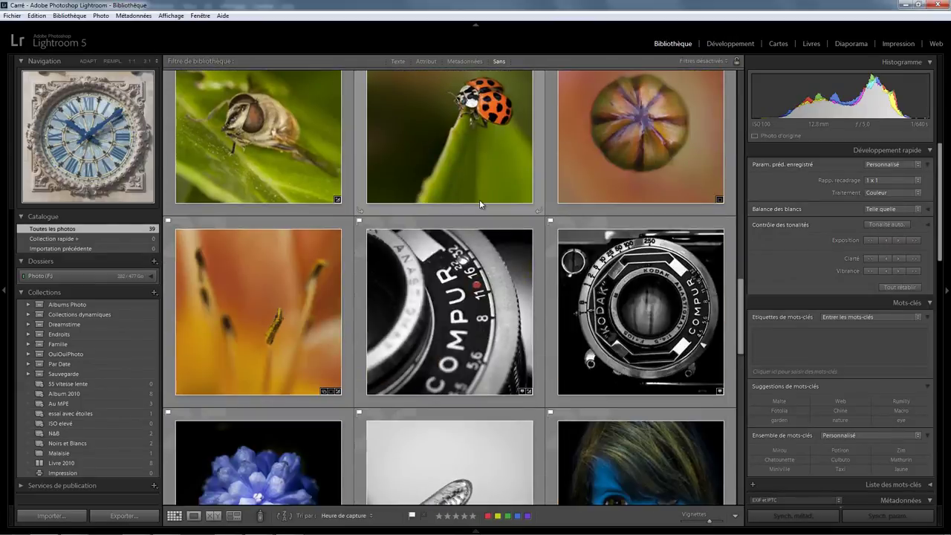
Step: Finish browsing the grid and open the Impression module showing the tree photo
{"action": "scroll", "coordinate": [480, 201], "scroll_direction": "down", "scroll_amount": 5}
{"action": "scroll", "coordinate": [483, 205], "scroll_direction": "down", "scroll_amount": 5}
{"action": "scroll", "coordinate": [491, 204], "scroll_direction": "up", "scroll_amount": 10}
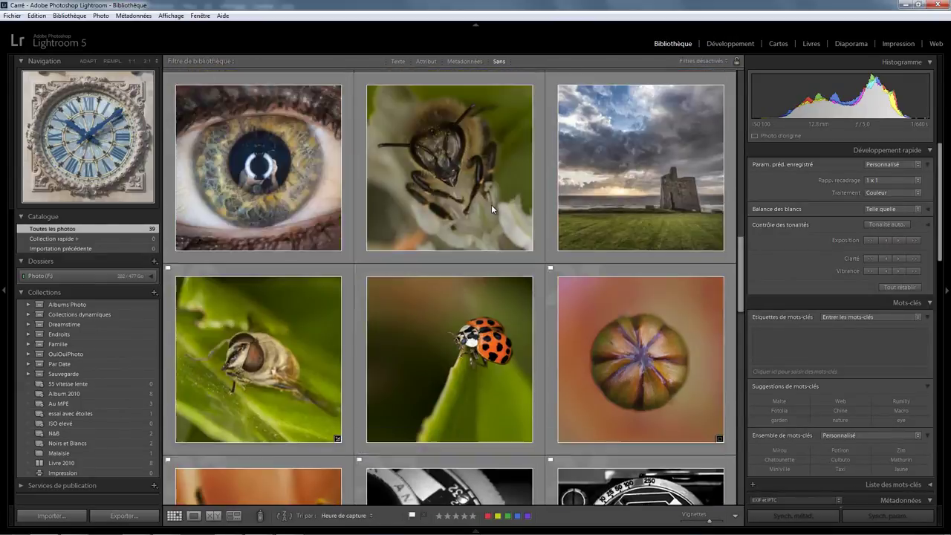
{"action": "scroll", "coordinate": [491, 205], "scroll_direction": "up", "scroll_amount": 10}
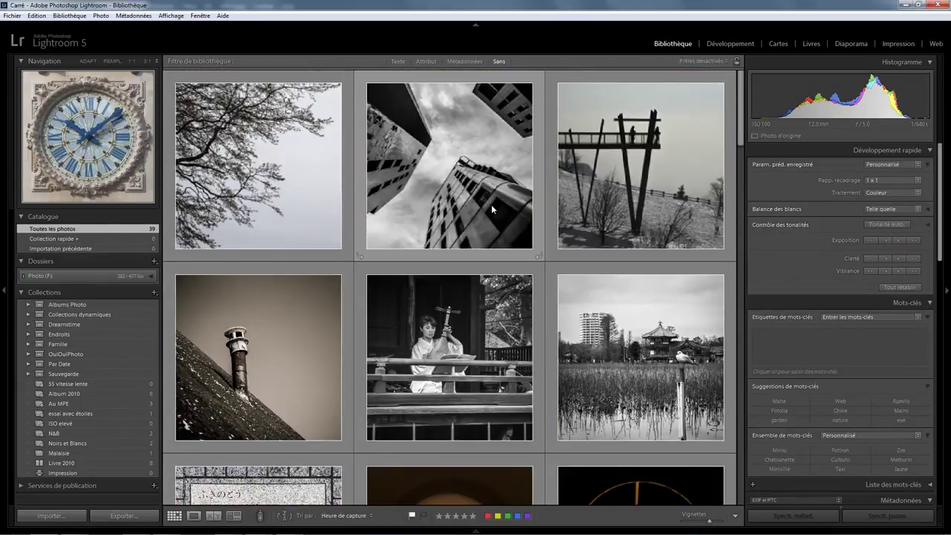
{"action": "left_click", "coordinate": [899, 43]}
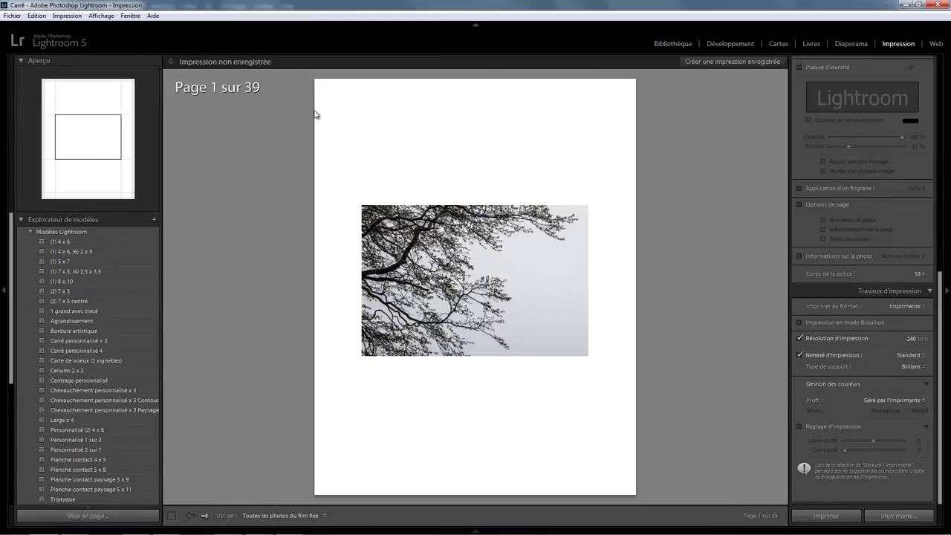
Step: Choose a different paper size in Mise en page and confirm it
{"action": "left_click", "coordinate": [111, 515]}
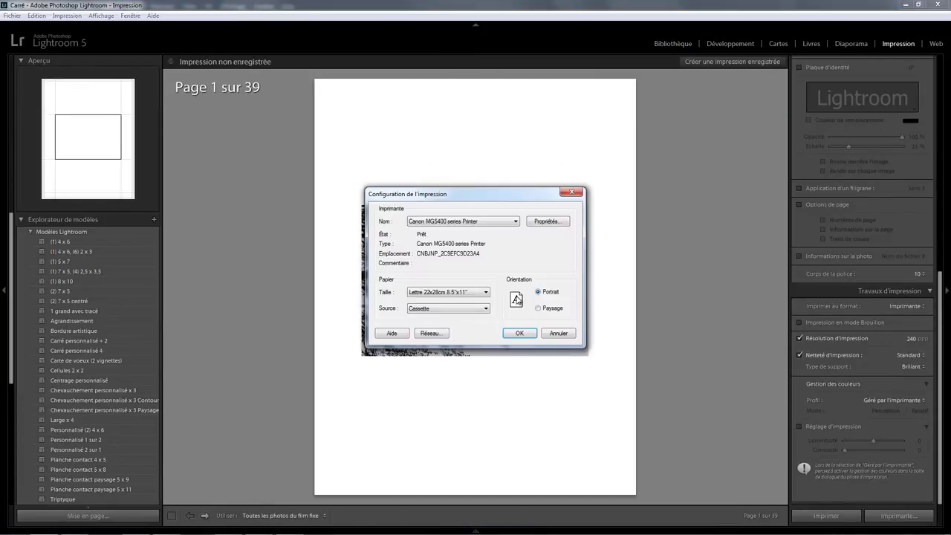
{"action": "left_click", "coordinate": [468, 298]}
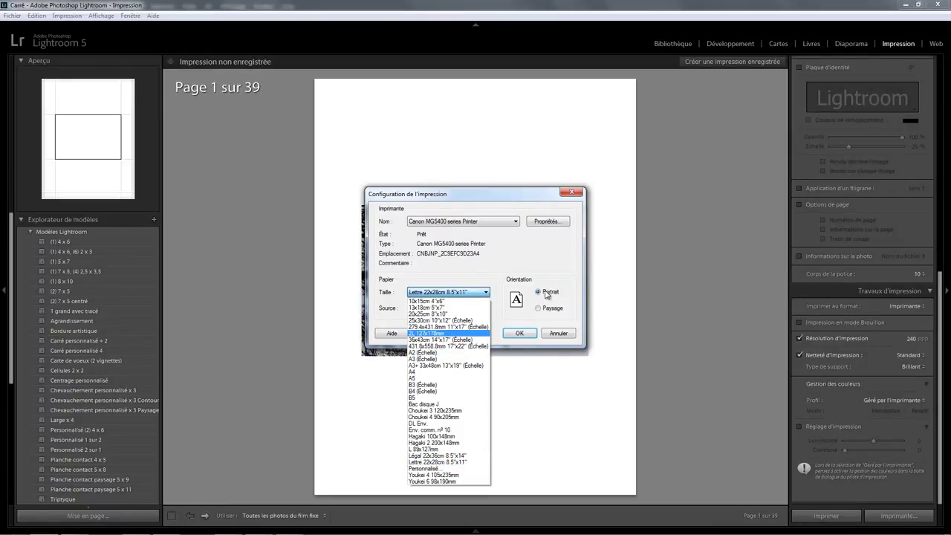
{"action": "left_click", "coordinate": [439, 371]}
{"action": "left_click", "coordinate": [519, 333]}
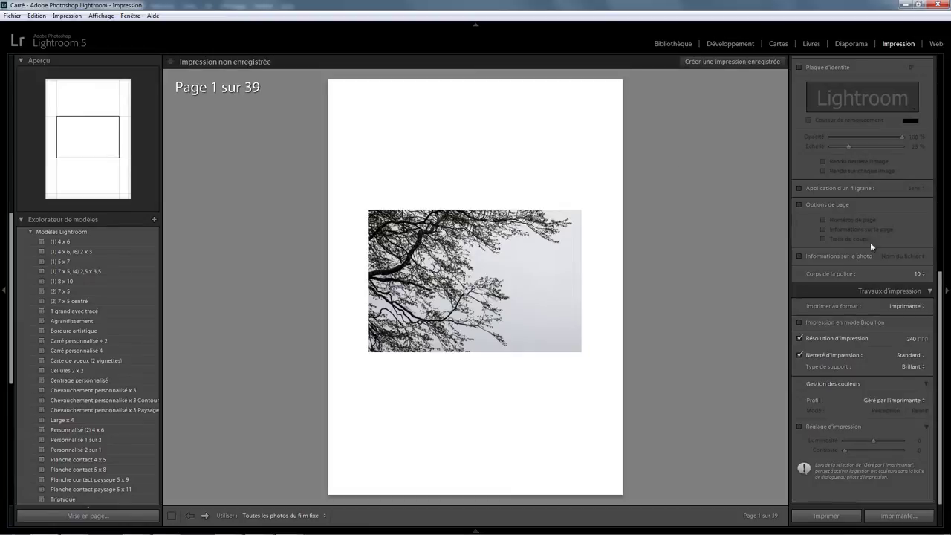
{"action": "left_click_drag", "start_coordinate": [948, 287], "coordinate": [945, 65]}
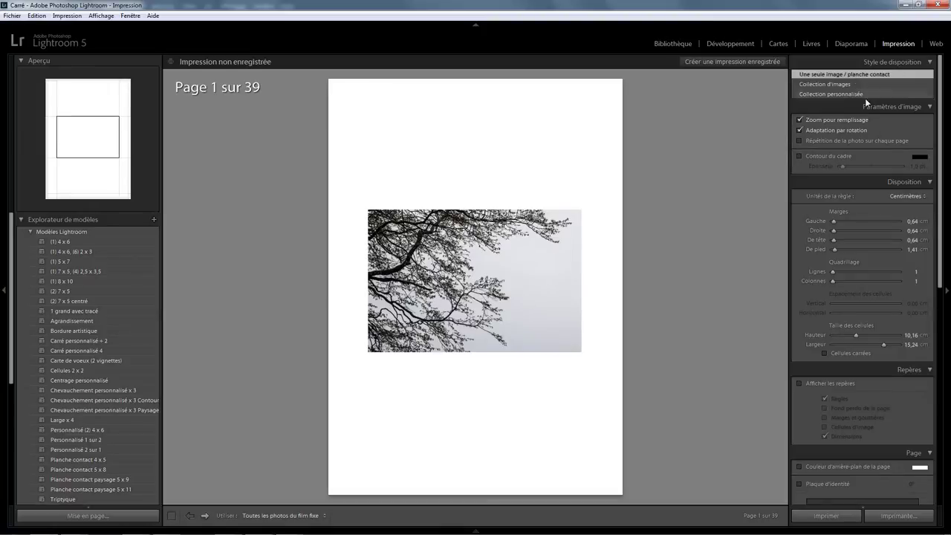
Step: Set the ruler units to Points
{"action": "left_click", "coordinate": [895, 196]}
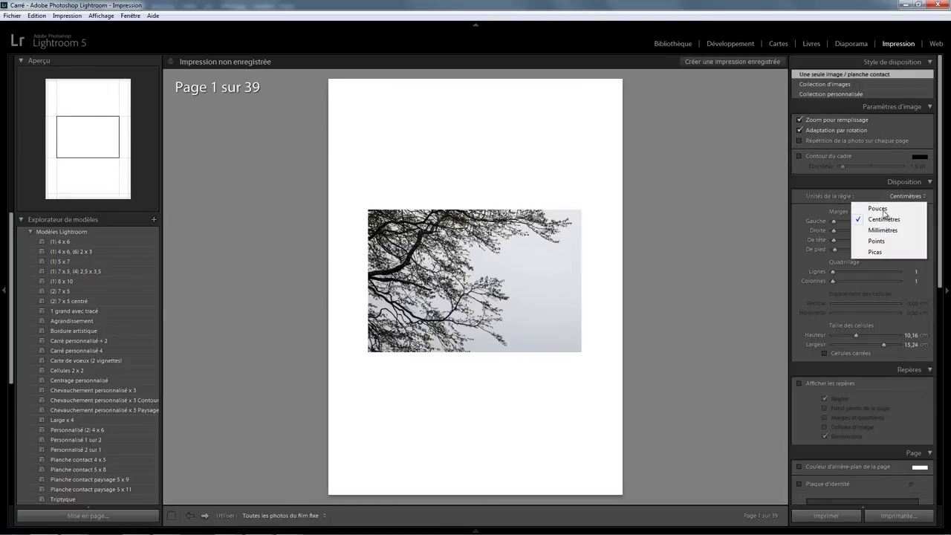
{"action": "left_click", "coordinate": [879, 242]}
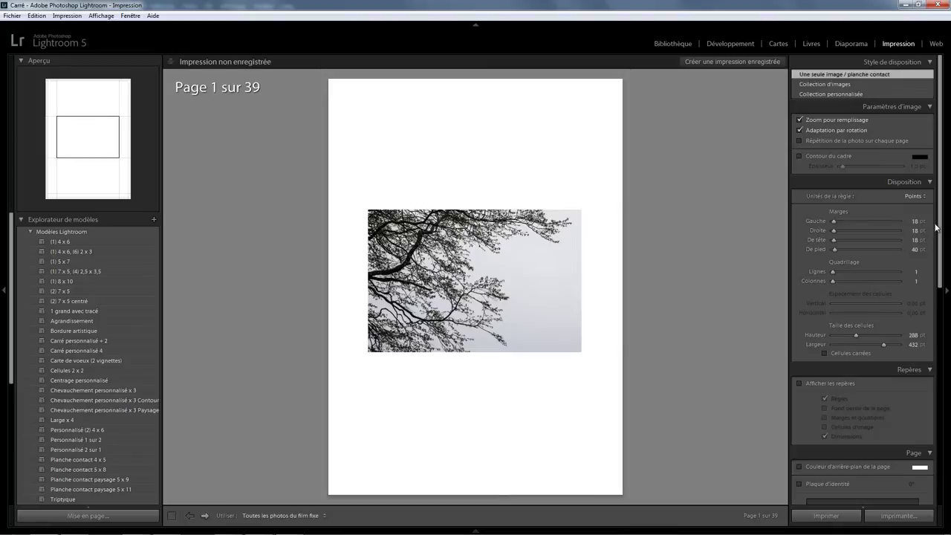
{"action": "left_click_drag", "start_coordinate": [941, 226], "coordinate": [946, 325]}
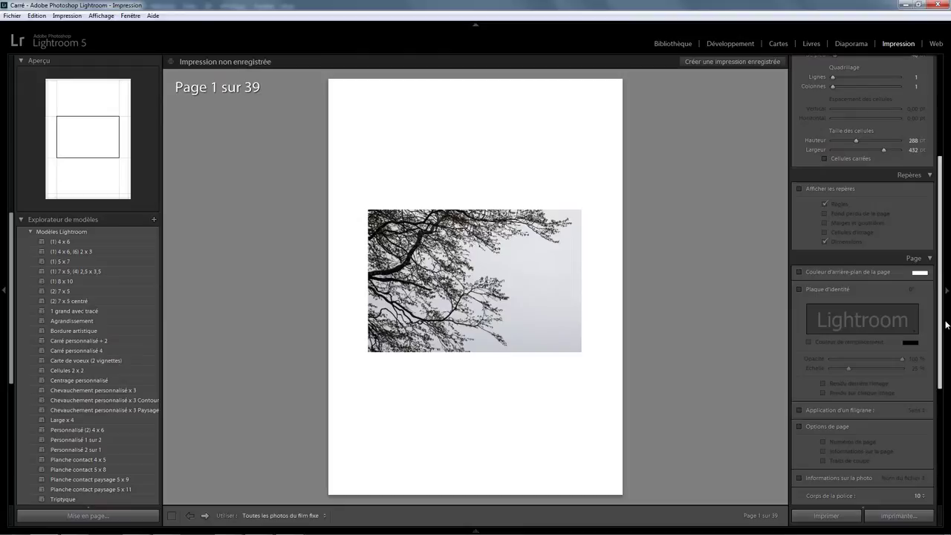
{"action": "left_click_drag", "start_coordinate": [947, 324], "coordinate": [948, 417]}
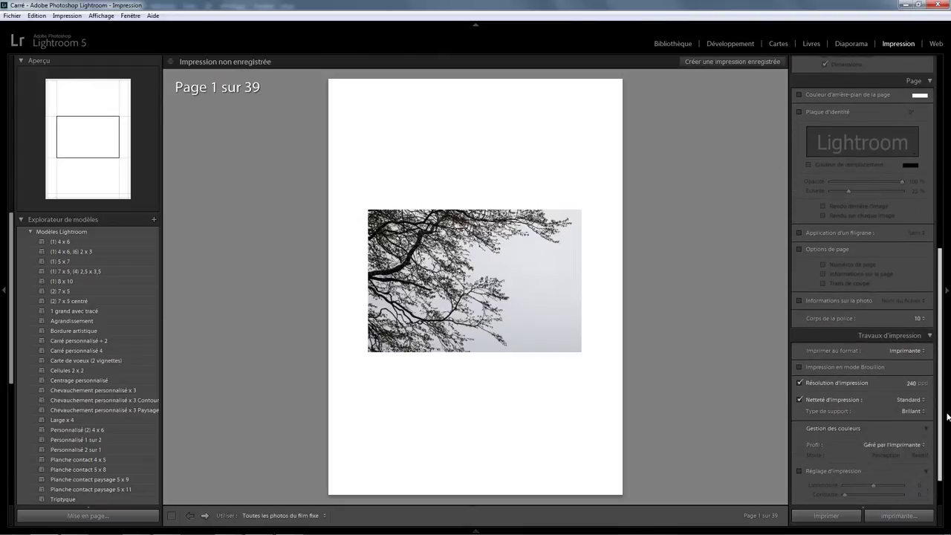
Step: Print to a JPEG file with custom file dimensions enabled
{"action": "left_click", "coordinate": [905, 352]}
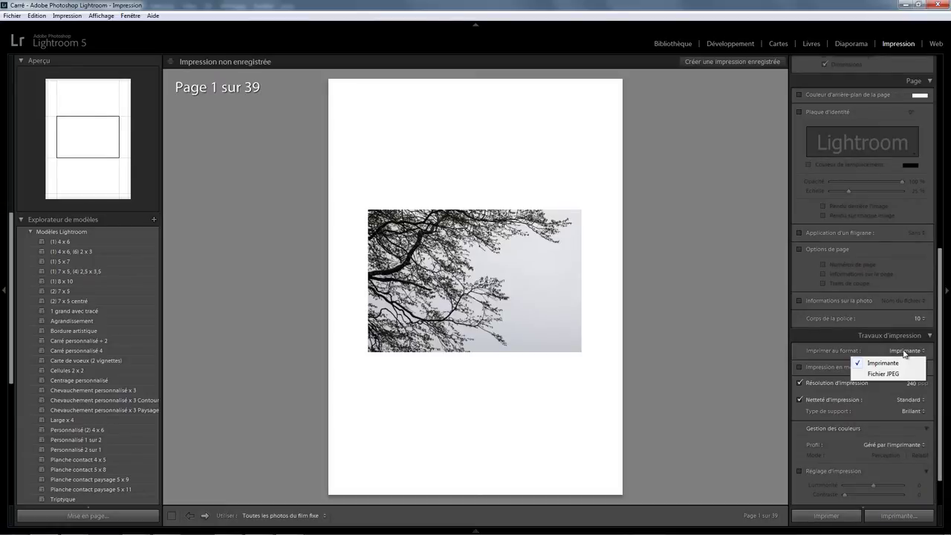
{"action": "left_click", "coordinate": [884, 374]}
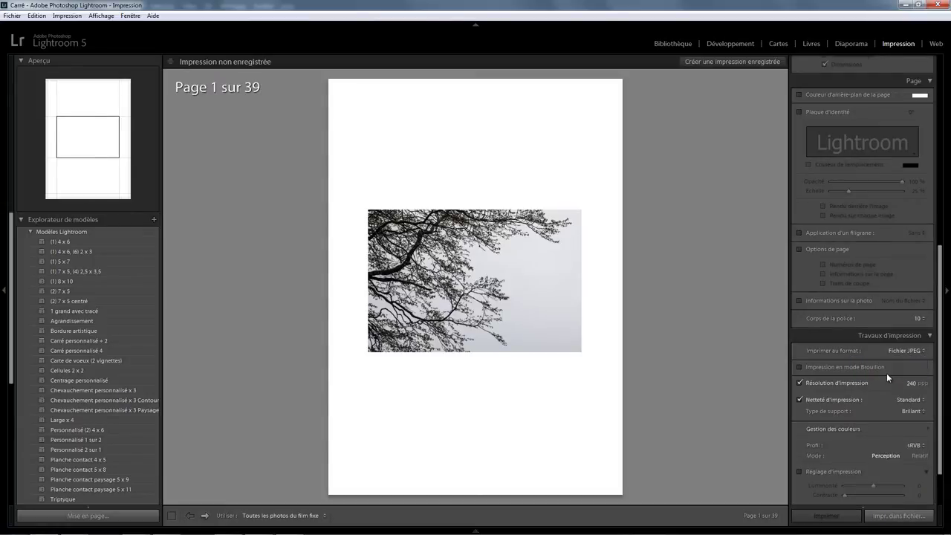
{"action": "left_click_drag", "start_coordinate": [942, 345], "coordinate": [940, 385]}
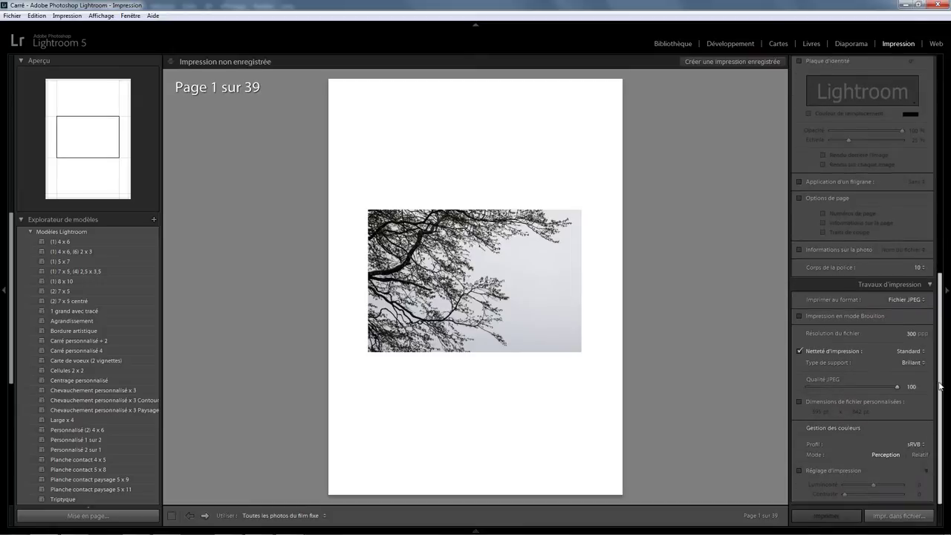
{"action": "left_click", "coordinate": [811, 401]}
{"action": "type", "text": "1213"}
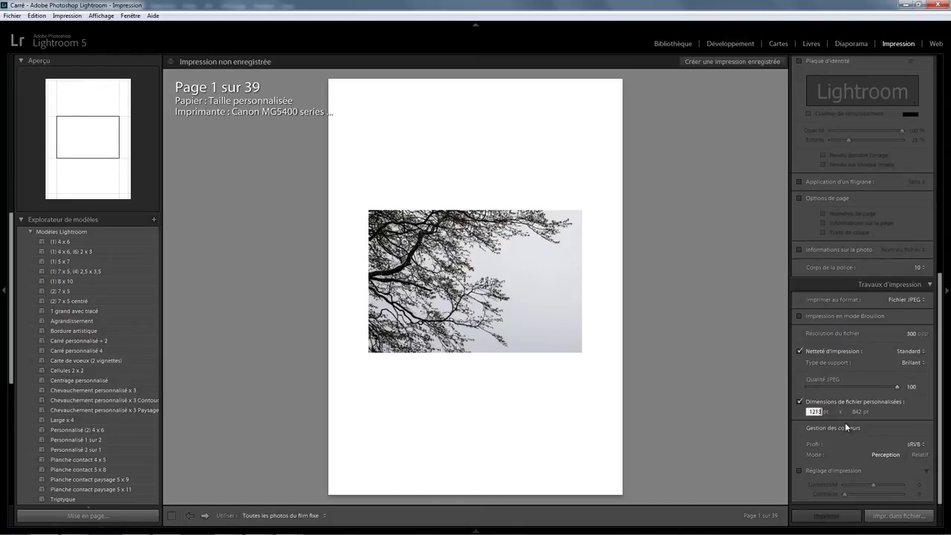
Step: Set the JPEG output to 1213 × 692 pt at 72 ppi file resolution
{"action": "left_click", "coordinate": [857, 411]}
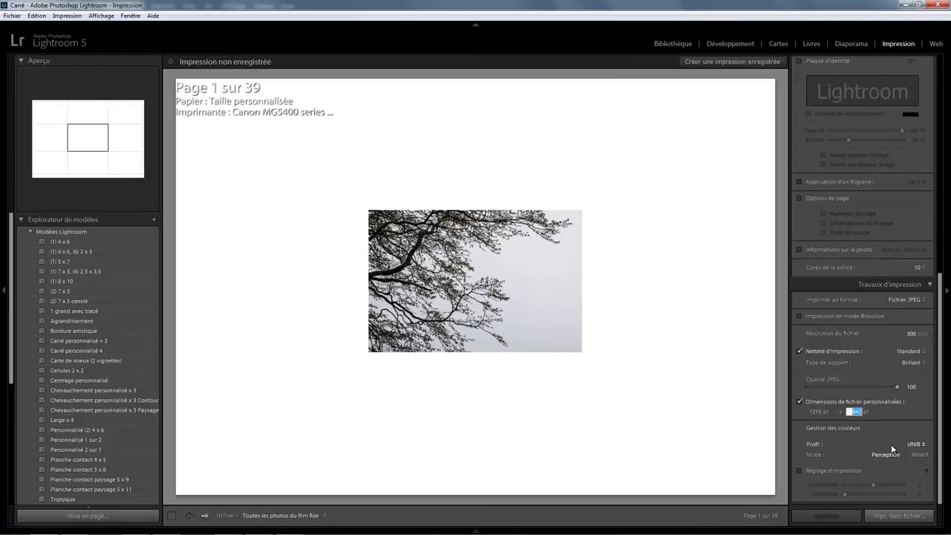
{"action": "type", "text": "692"}
{"action": "left_click", "coordinate": [888, 363]}
{"action": "left_click", "coordinate": [913, 334]}
{"action": "type", "text": "72"}
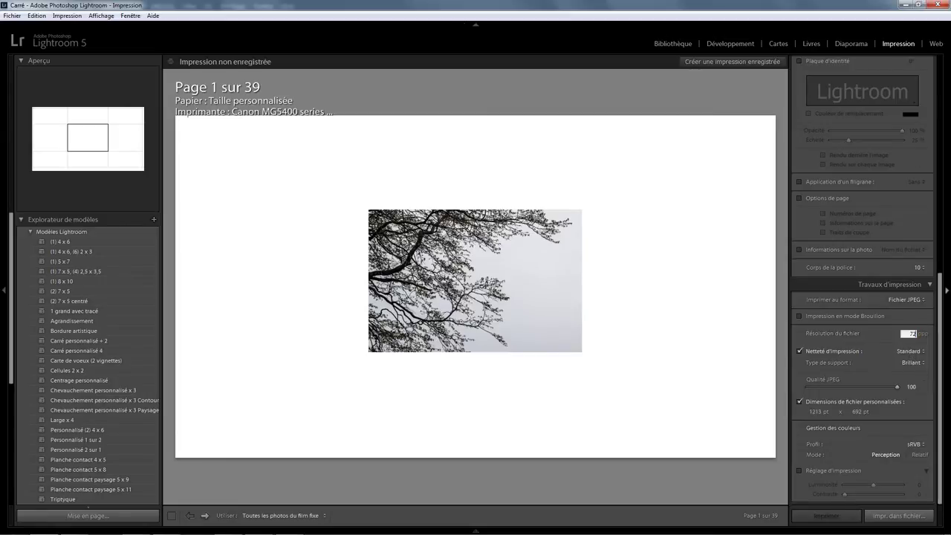
{"action": "left_click", "coordinate": [915, 334]}
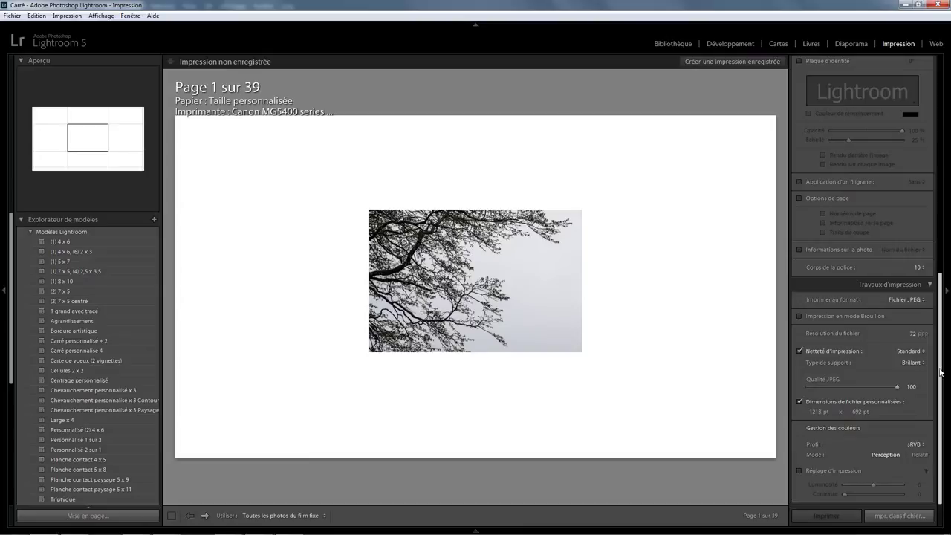
{"action": "left_click_drag", "start_coordinate": [940, 371], "coordinate": [946, 240]}
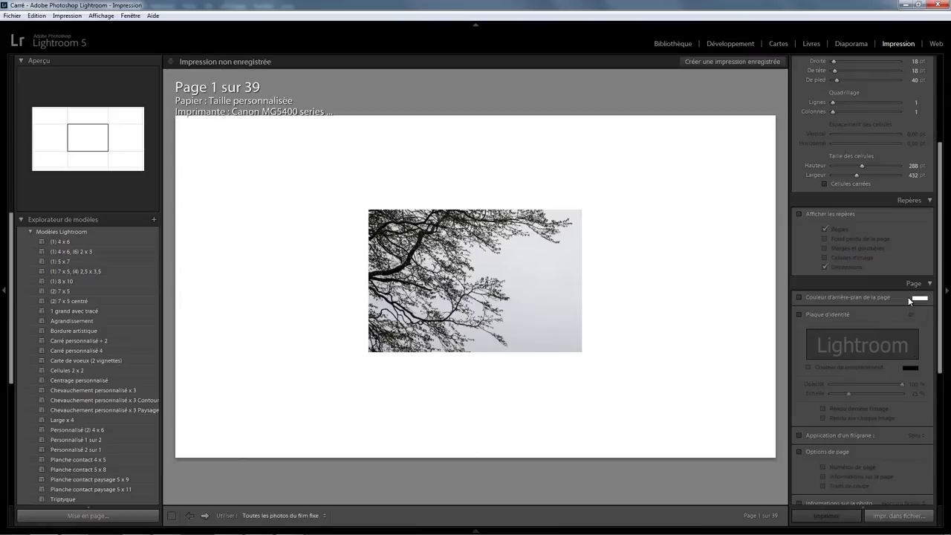
Step: Turn on the identity plate and make Test.png its graphical image
{"action": "left_click", "coordinate": [811, 313]}
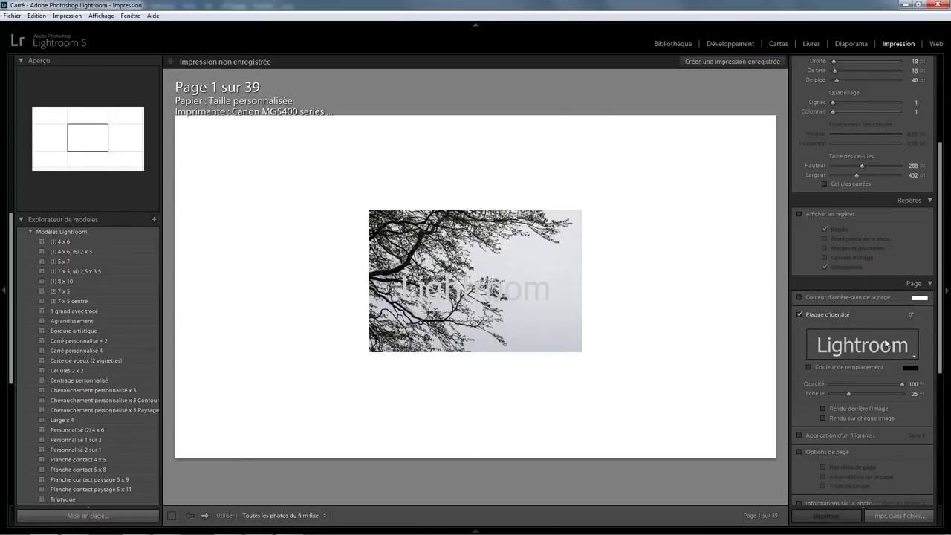
{"action": "left_click", "coordinate": [846, 347]}
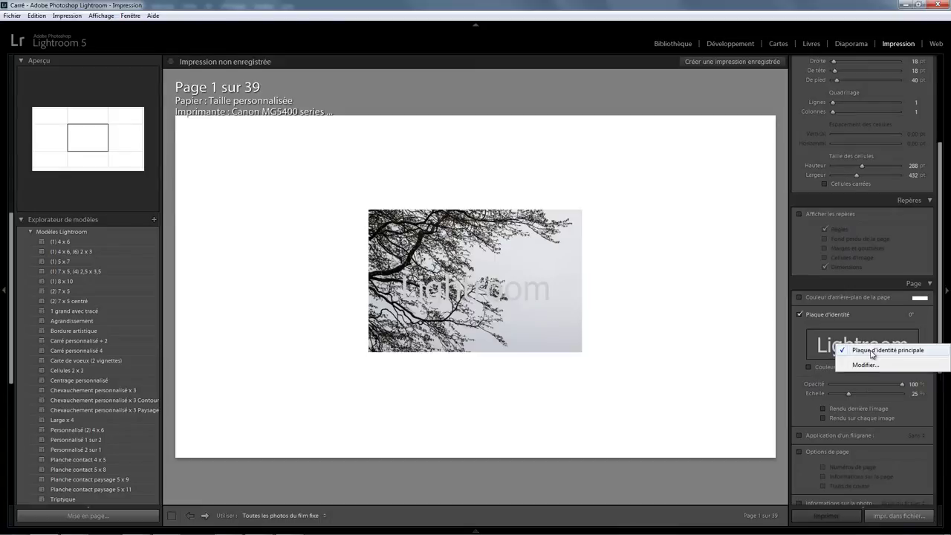
{"action": "left_click", "coordinate": [861, 365]}
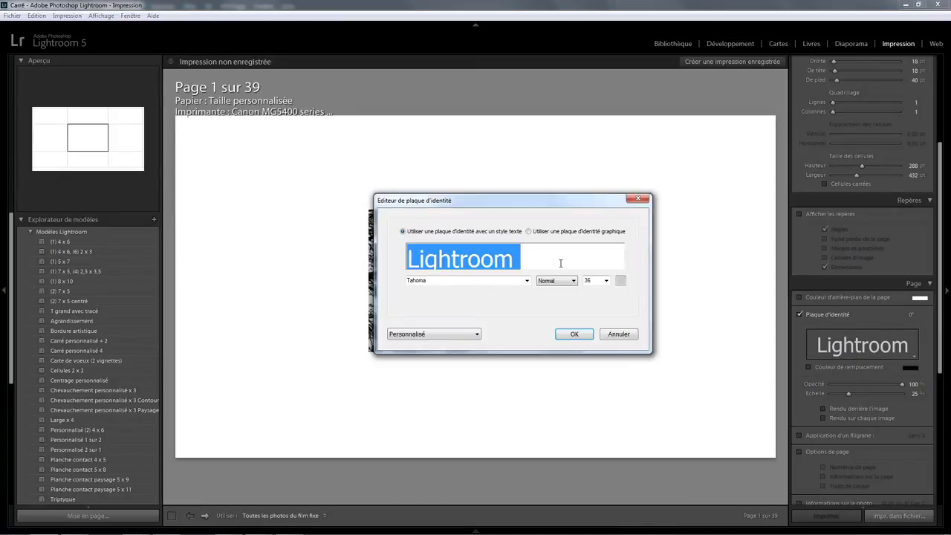
{"action": "left_click", "coordinate": [529, 232]}
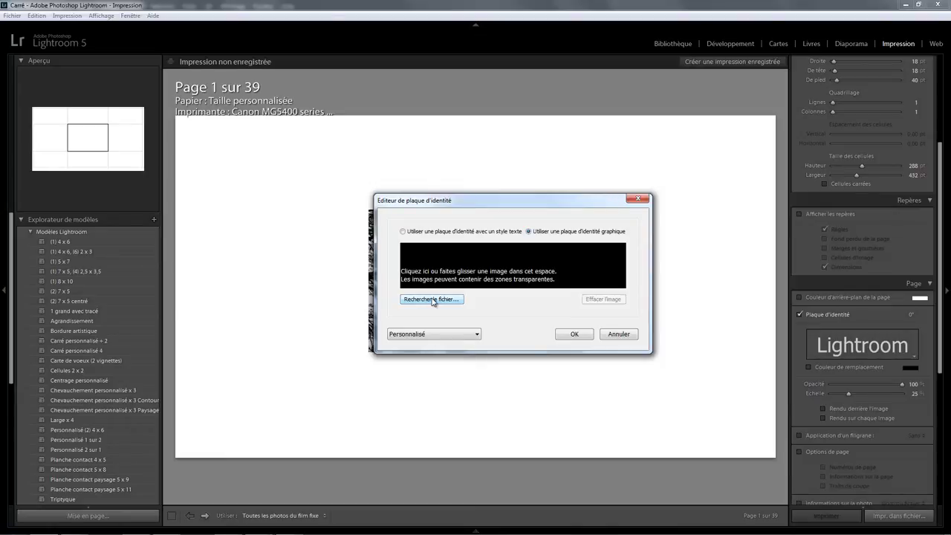
{"action": "left_click", "coordinate": [432, 300]}
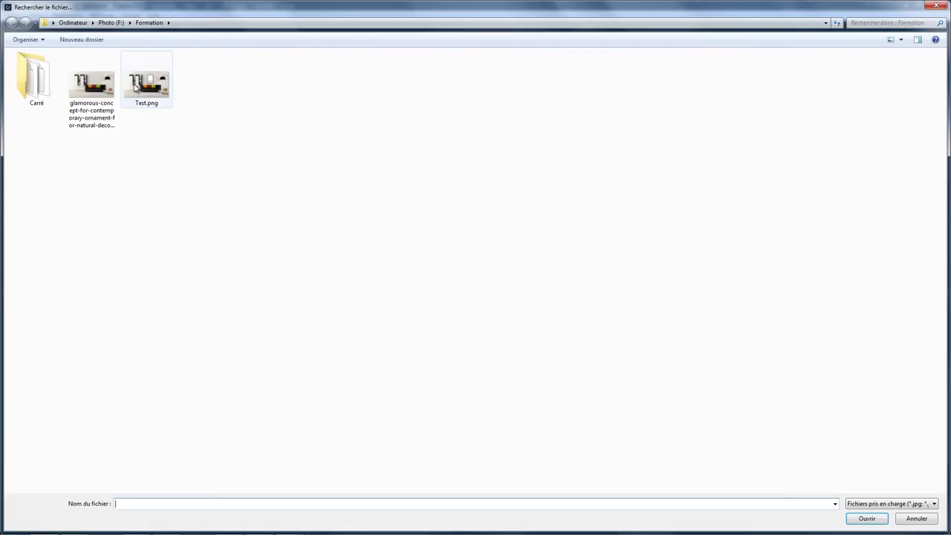
{"action": "double_click", "coordinate": [156, 93]}
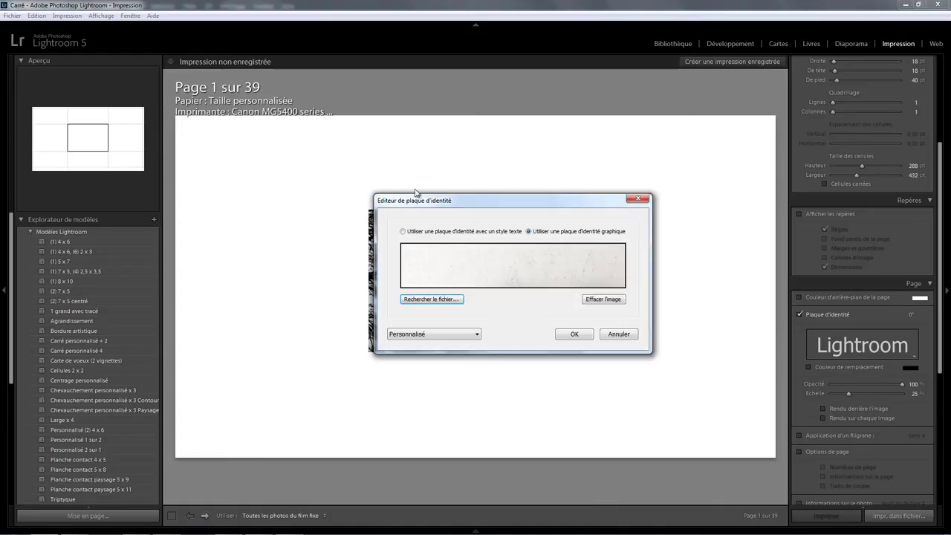
{"action": "left_click", "coordinate": [573, 335]}
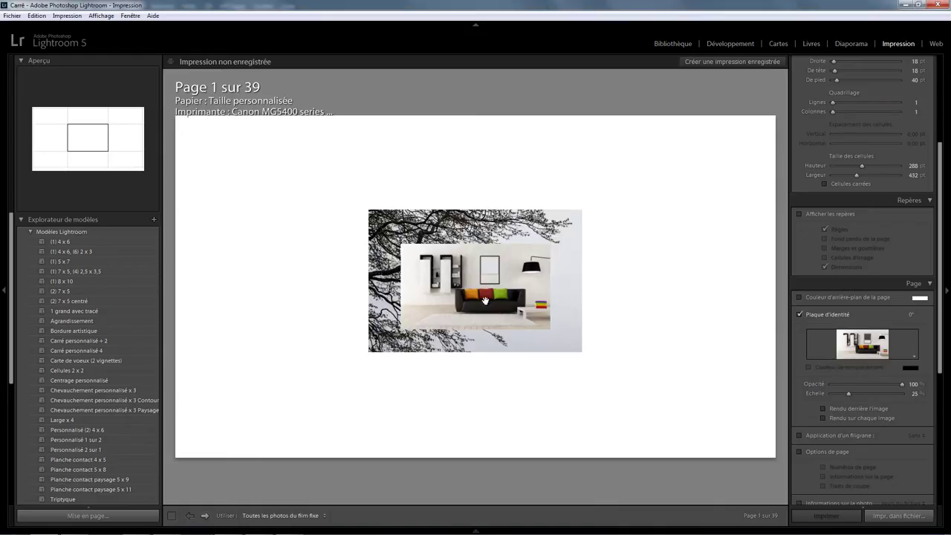
Step: Move and scale the living-room plate to fill the page, rendered behind the photo
{"action": "mouse_move", "coordinate": [494, 297]}
{"action": "left_mouse_down"}
{"action": "mouse_move", "coordinate": [433, 263]}
{"action": "mouse_move", "coordinate": [414, 325]}
{"action": "mouse_move", "coordinate": [296, 180]}
{"action": "left_mouse_up"}
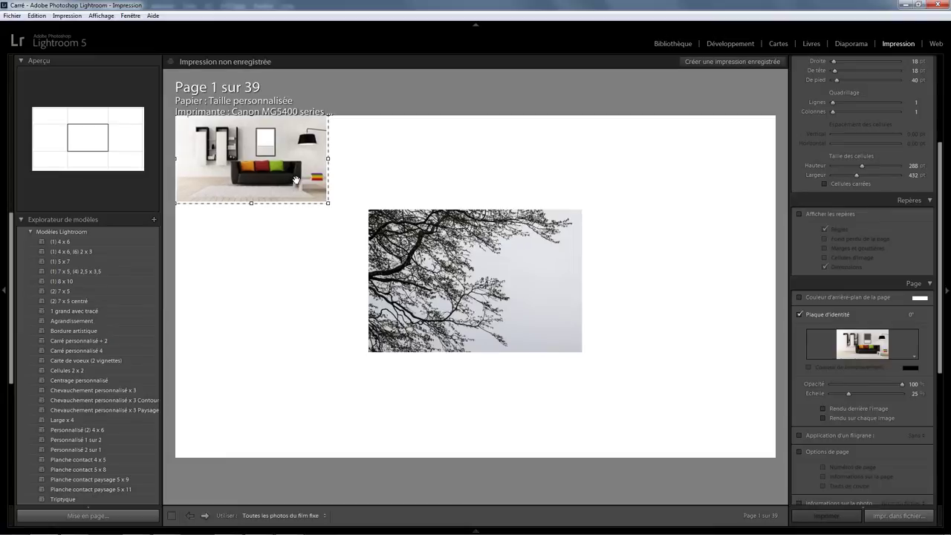
{"action": "left_click_drag", "start_coordinate": [328, 202], "coordinate": [782, 462]}
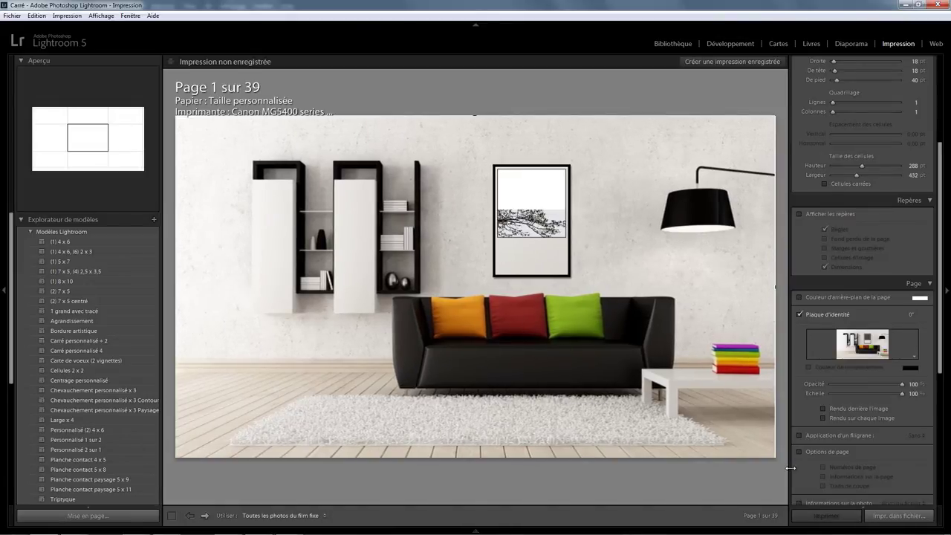
{"action": "left_click_drag", "start_coordinate": [502, 403], "coordinate": [499, 393]}
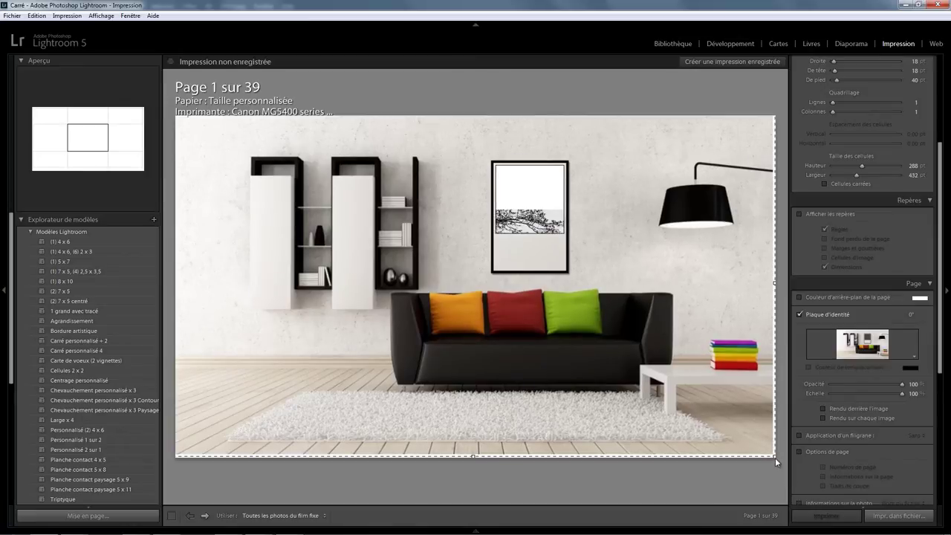
{"action": "left_click", "coordinate": [775, 458]}
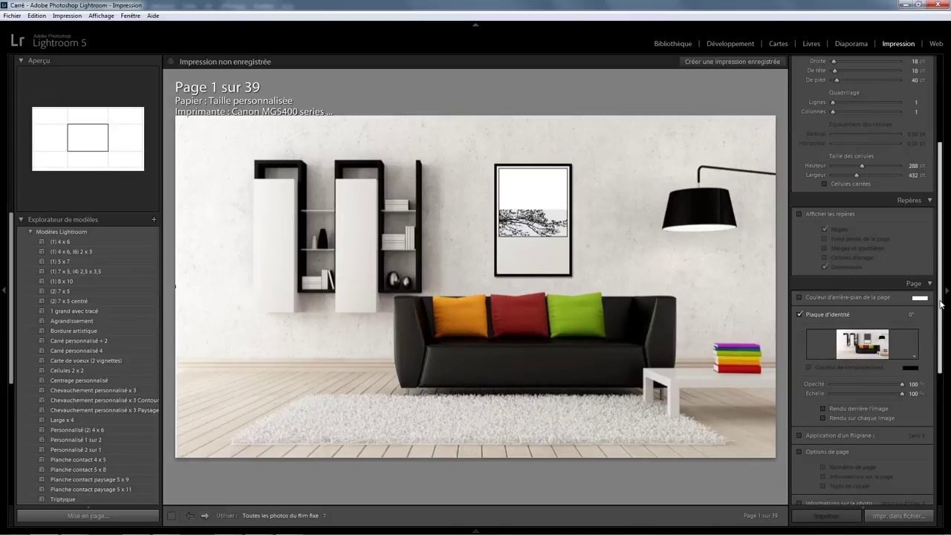
{"action": "left_click", "coordinate": [823, 409]}
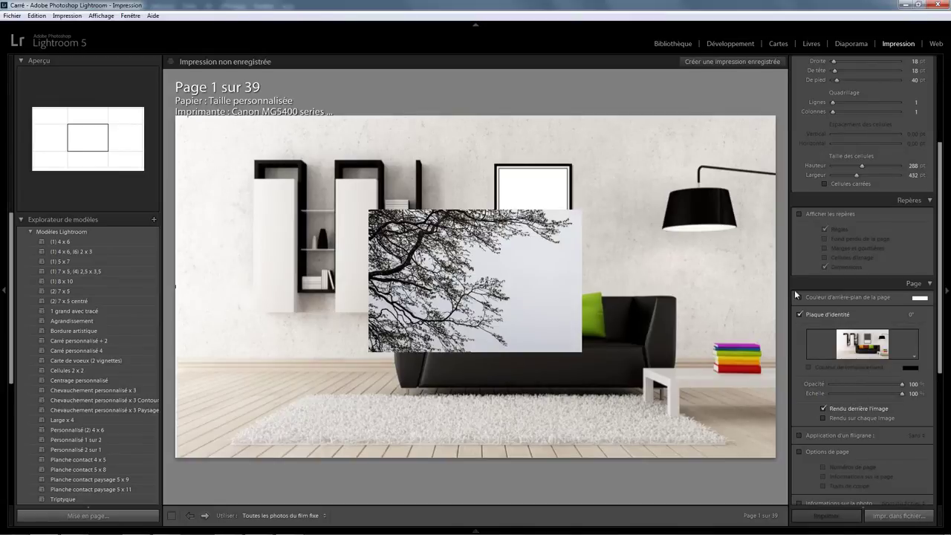
Step: Shrink the photo cell to a 142 pt square
{"action": "left_click_drag", "start_coordinate": [939, 250], "coordinate": [939, 187]}
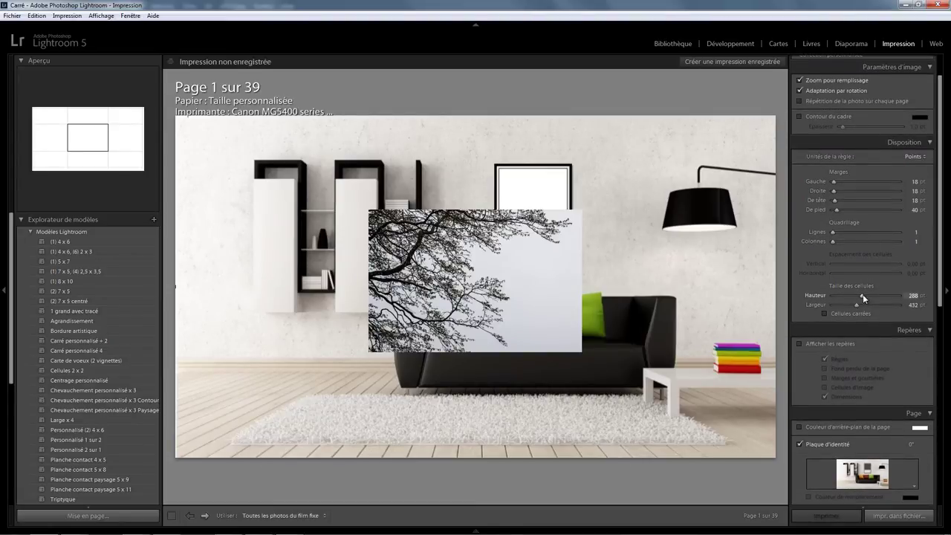
{"action": "mouse_move", "coordinate": [859, 293]}
{"action": "left_mouse_down"}
{"action": "mouse_move", "coordinate": [844, 305]}
{"action": "mouse_move", "coordinate": [845, 293]}
{"action": "left_mouse_up"}
{"action": "left_click", "coordinate": [843, 315]}
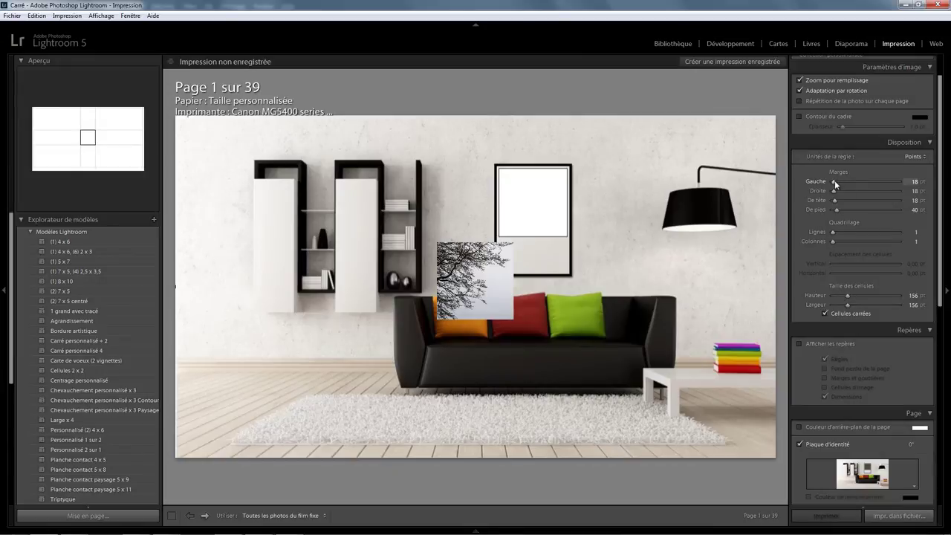
{"action": "left_click_drag", "start_coordinate": [834, 184], "coordinate": [847, 186]}
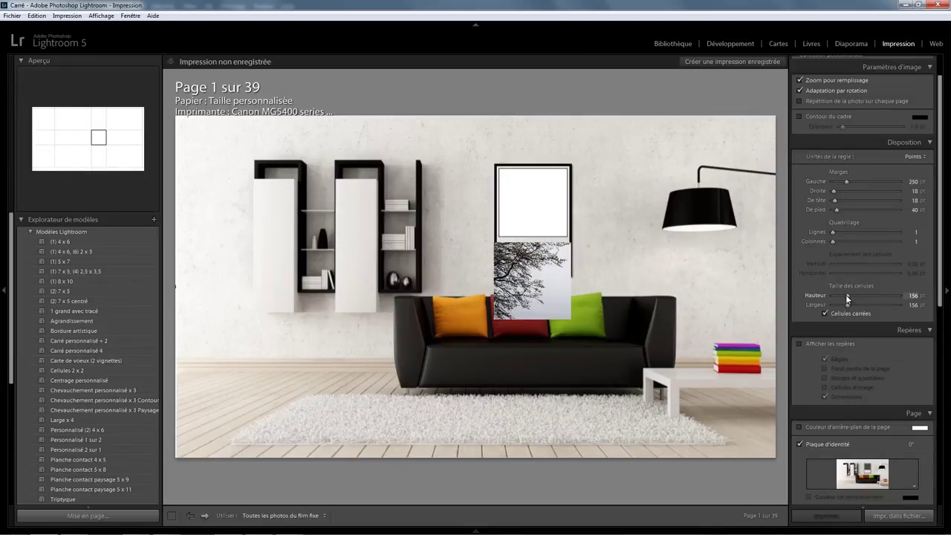
{"action": "left_click_drag", "start_coordinate": [845, 295], "coordinate": [844, 294]}
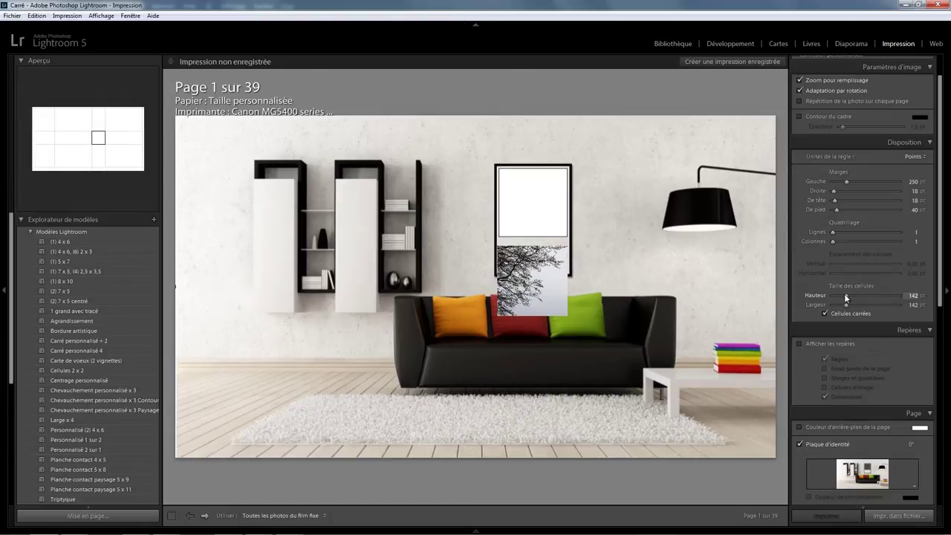
{"action": "left_click", "coordinate": [844, 294]}
Step: Set the left print margin to 252 pt
{"action": "left_click_drag", "start_coordinate": [846, 181], "coordinate": [846, 187]}
{"action": "left_click", "coordinate": [912, 182]}
{"action": "type", "text": "2"}
{"action": "key", "text": "Return"}
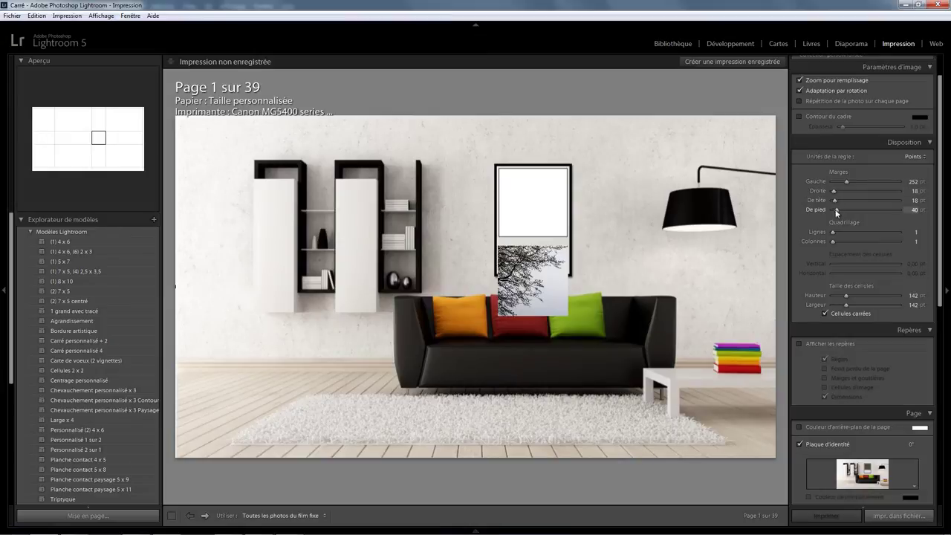
Step: Raise the bottom margin to 357 pt and draw the identity plate in front of the photo
{"action": "left_click_drag", "start_coordinate": [837, 211], "coordinate": [866, 209]}
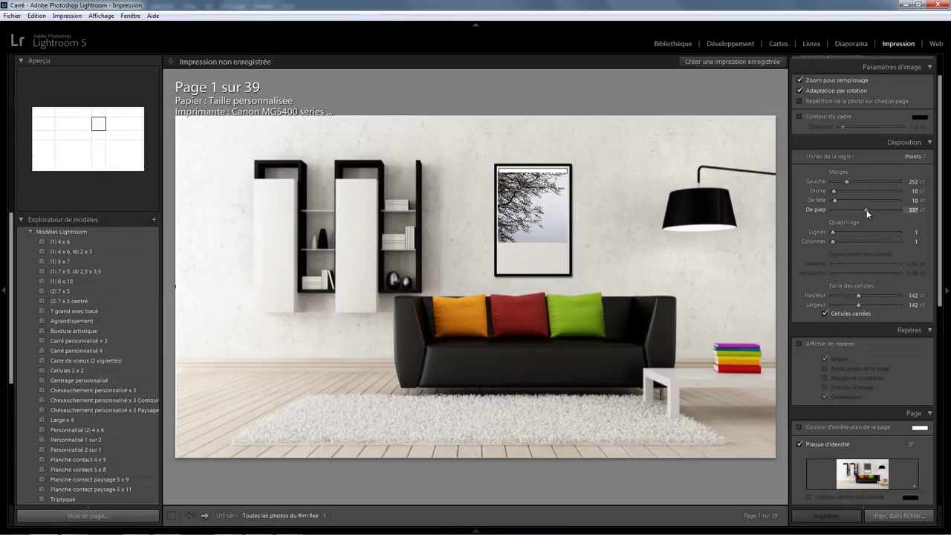
{"action": "left_click_drag", "start_coordinate": [867, 209], "coordinate": [867, 210]}
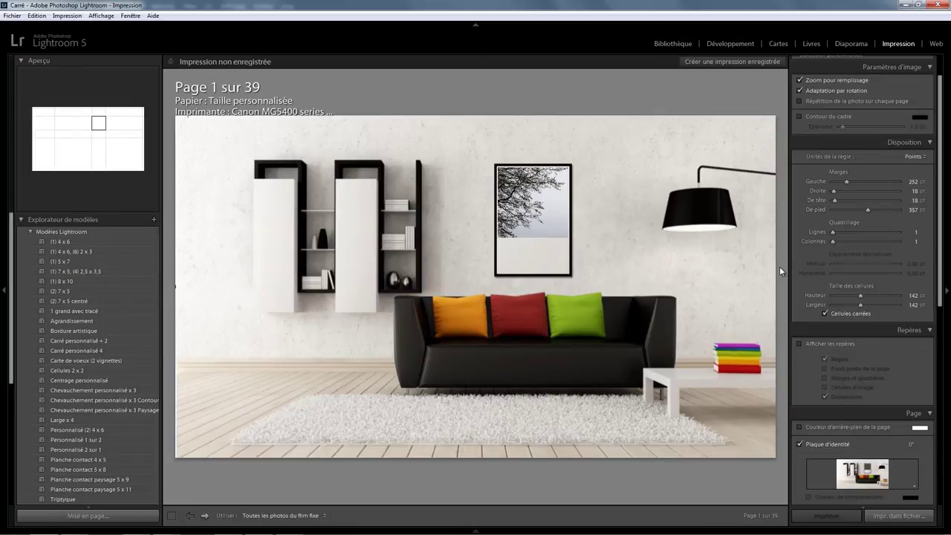
{"action": "left_click_drag", "start_coordinate": [937, 292], "coordinate": [938, 360]}
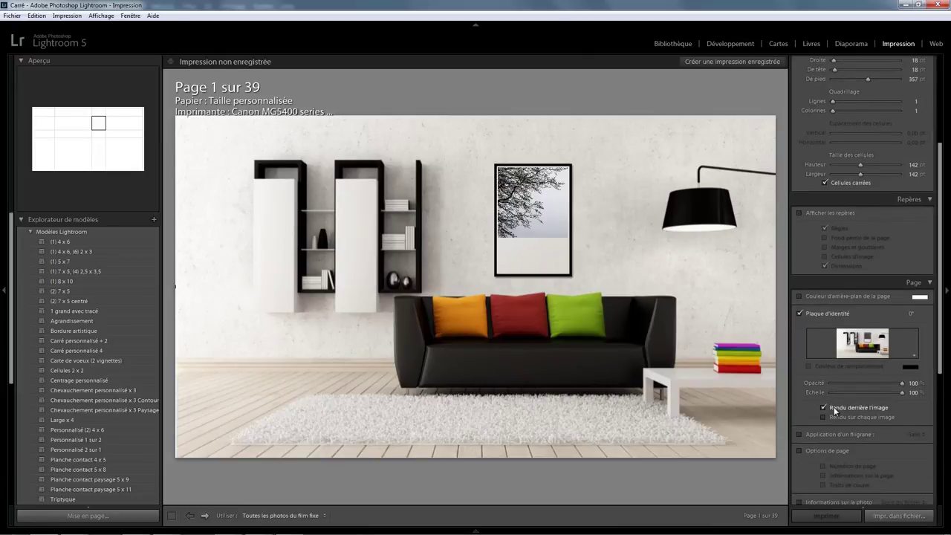
{"action": "left_click", "coordinate": [833, 406]}
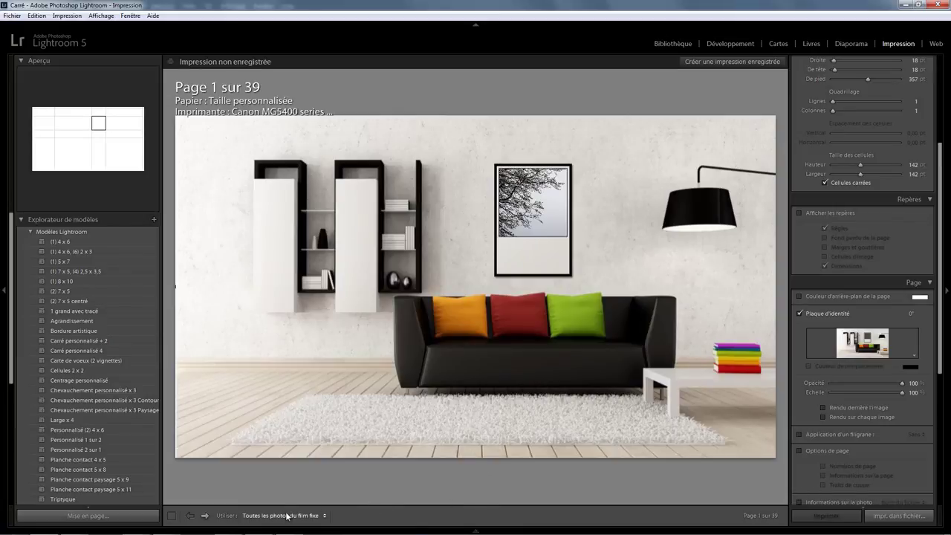
{"action": "left_click", "coordinate": [476, 529]}
Step: Page forward through the print layout to page 20 of 39
{"action": "left_click", "coordinate": [205, 515]}
{"action": "left_click", "coordinate": [205, 516]}
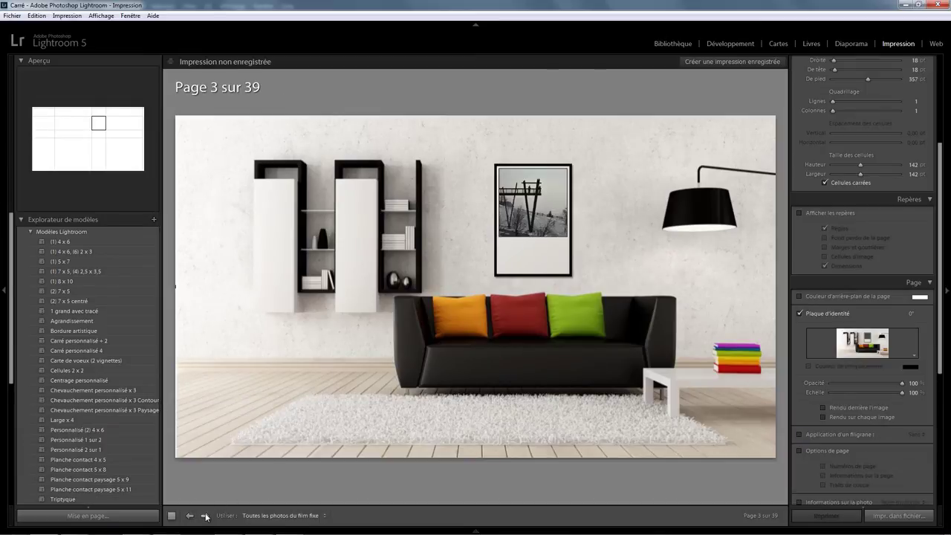
{"action": "left_click", "coordinate": [205, 516]}
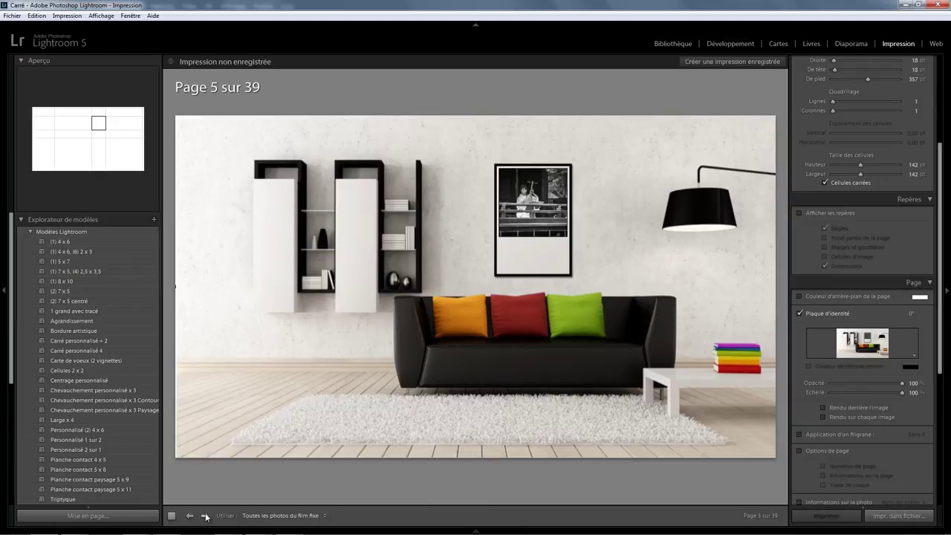
{"action": "left_click", "coordinate": [205, 515]}
{"action": "left_click", "coordinate": [205, 516]}
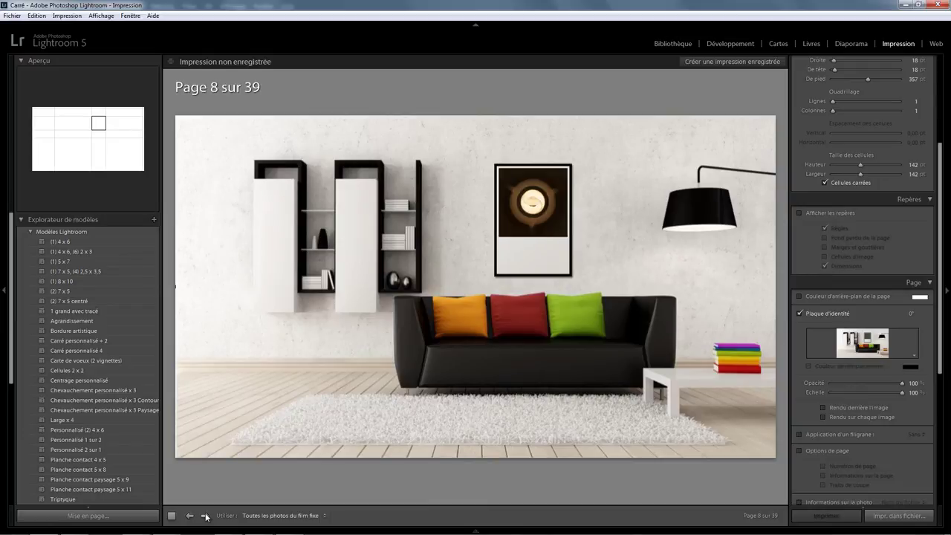
{"action": "left_click", "coordinate": [206, 516]}
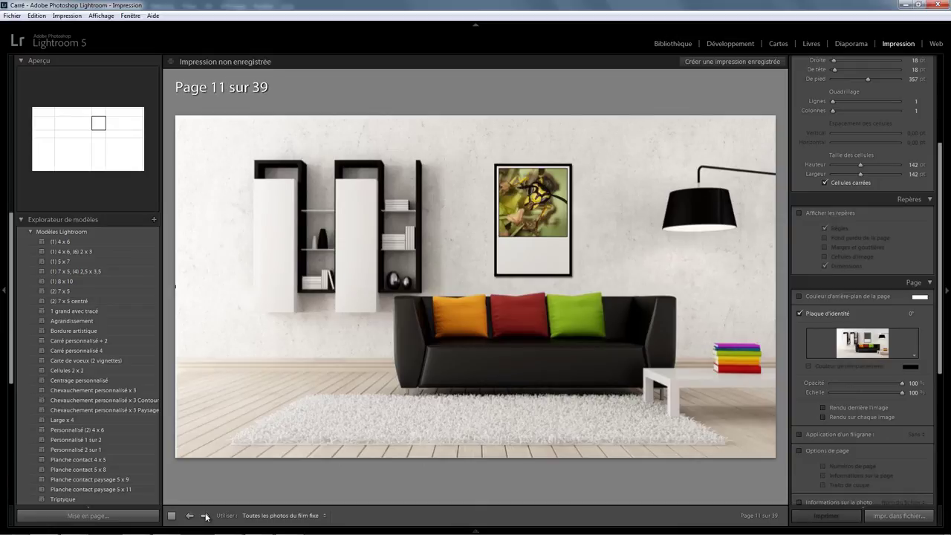
{"action": "left_click", "coordinate": [205, 516]}
{"action": "left_click", "coordinate": [205, 515]}
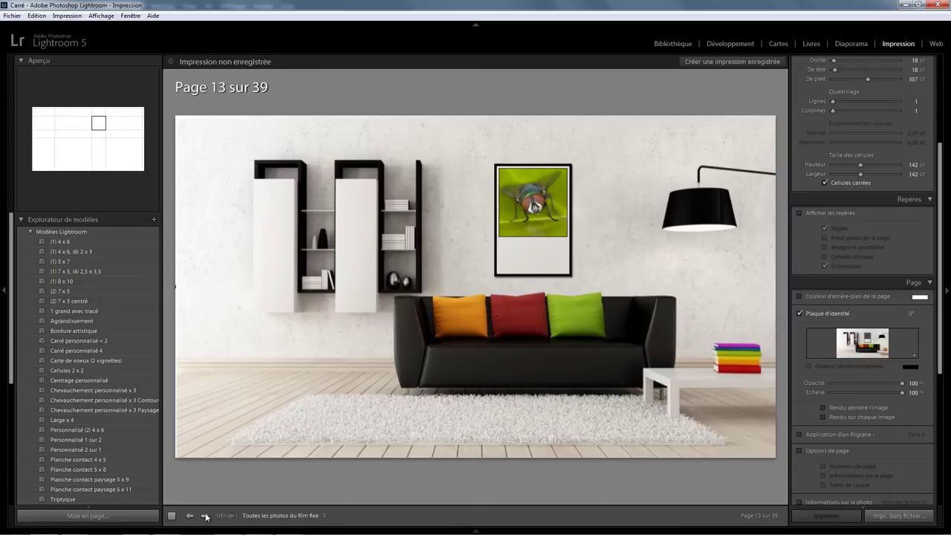
{"action": "left_click", "coordinate": [205, 515]}
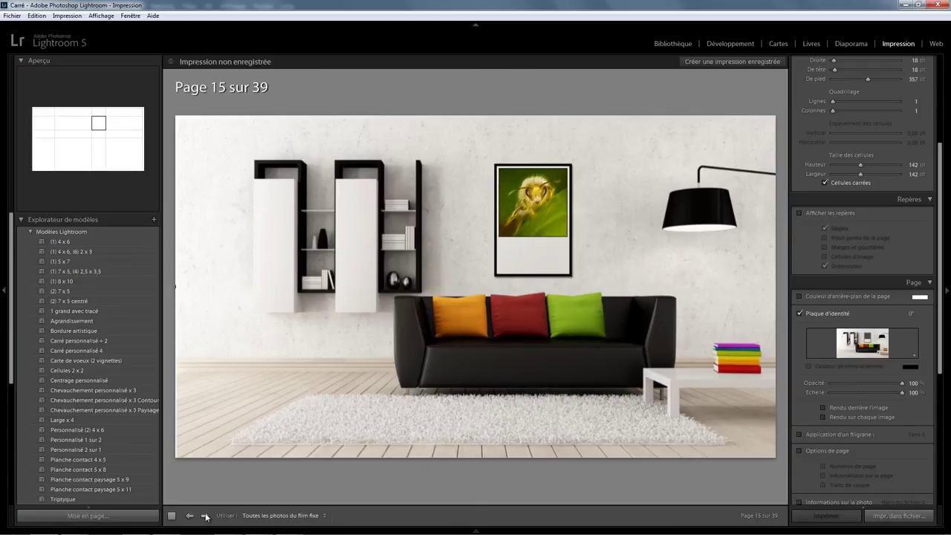
{"action": "left_click", "coordinate": [205, 515]}
{"action": "left_click", "coordinate": [205, 515]}
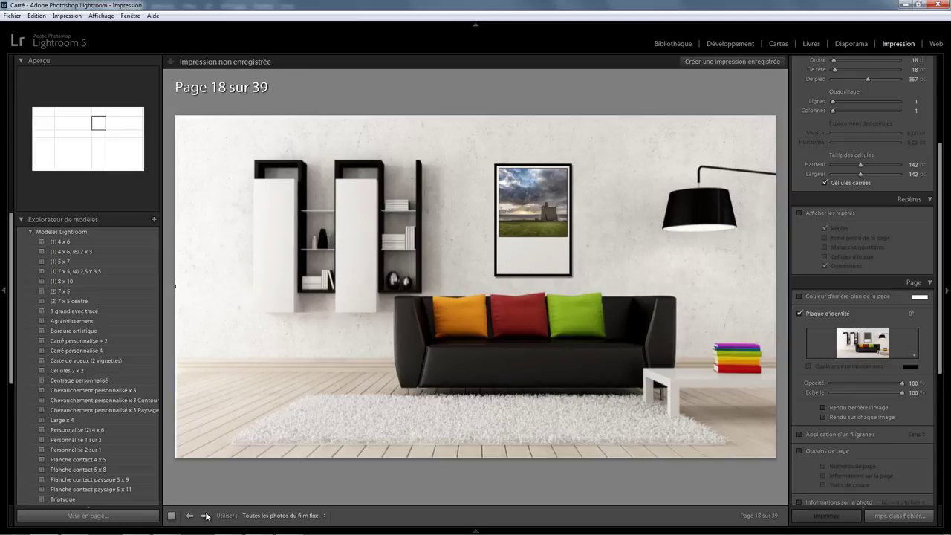
{"action": "left_click", "coordinate": [205, 515]}
{"action": "left_click", "coordinate": [205, 515]}
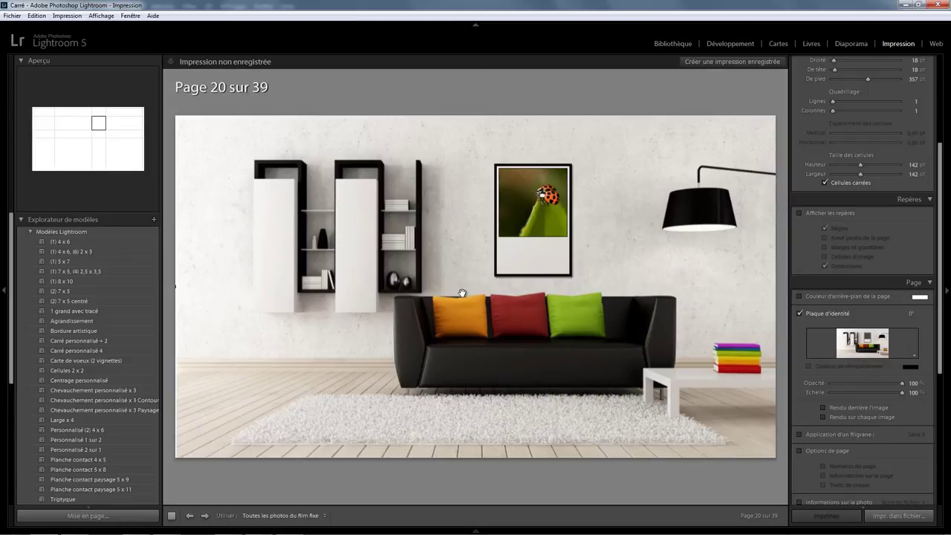
Step: Print all 39 framed pages out to JPEG files
{"action": "left_click", "coordinate": [901, 519]}
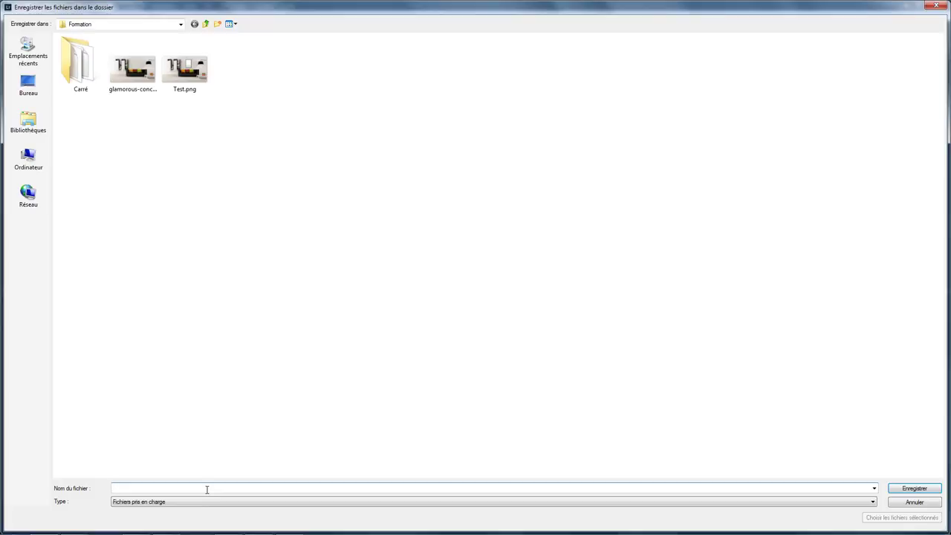
{"action": "left_click", "coordinate": [913, 502]}
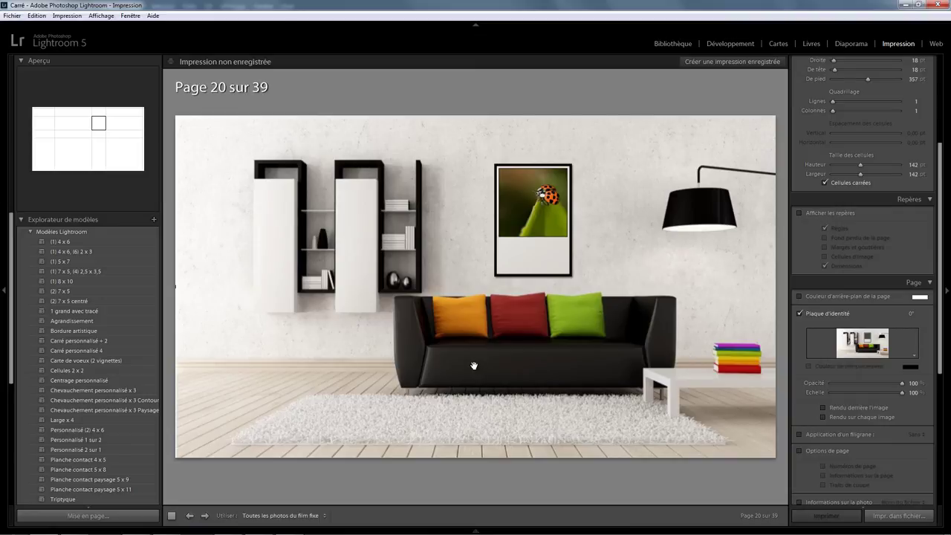
{"action": "left_click", "coordinate": [894, 515]}
{"action": "type", "text": "Exposition"}
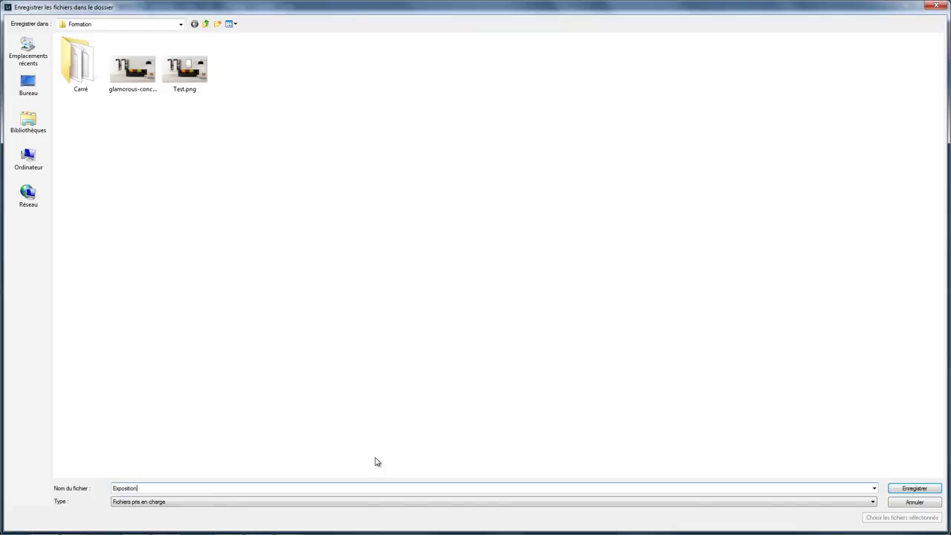
{"action": "key", "text": "Return"}
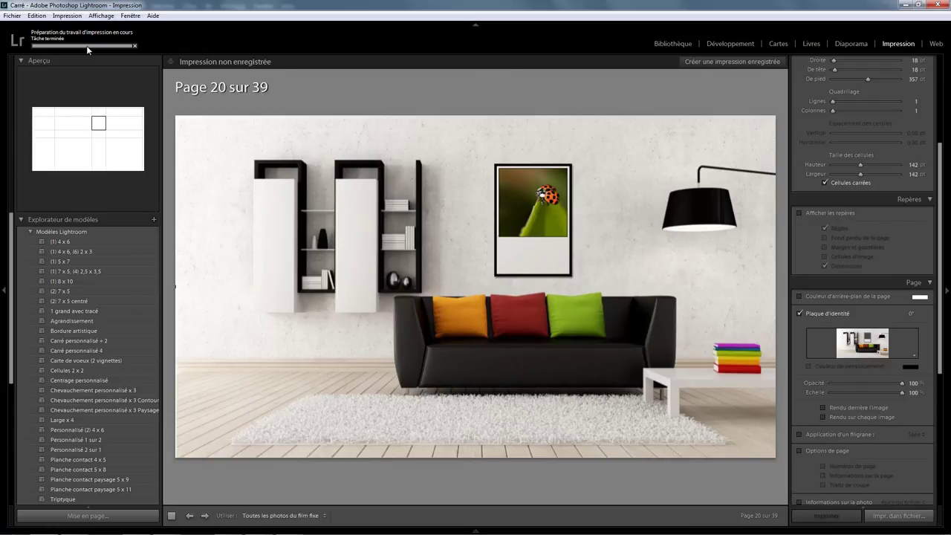
Step: Start a photo import with Formation\Exposition as the source folder
{"action": "left_click", "coordinate": [12, 16]}
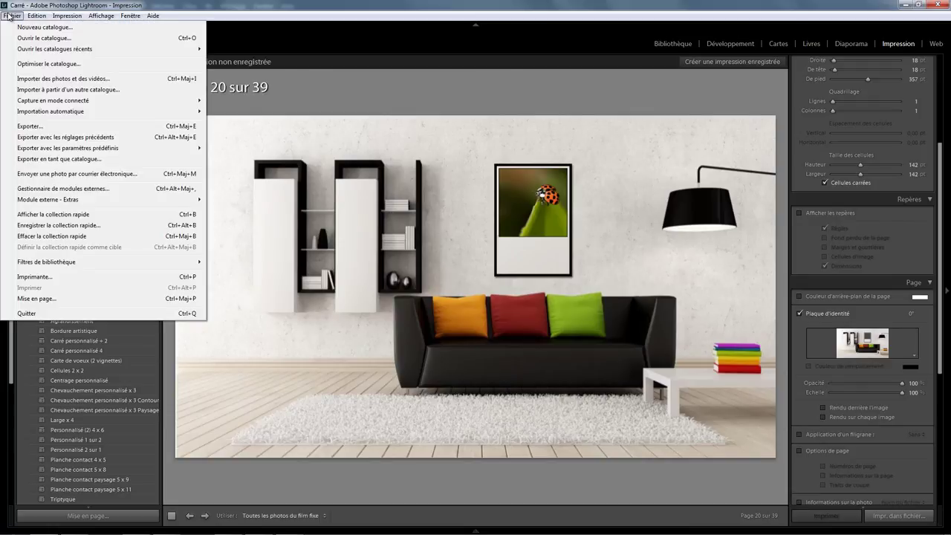
{"action": "left_click", "coordinate": [47, 77]}
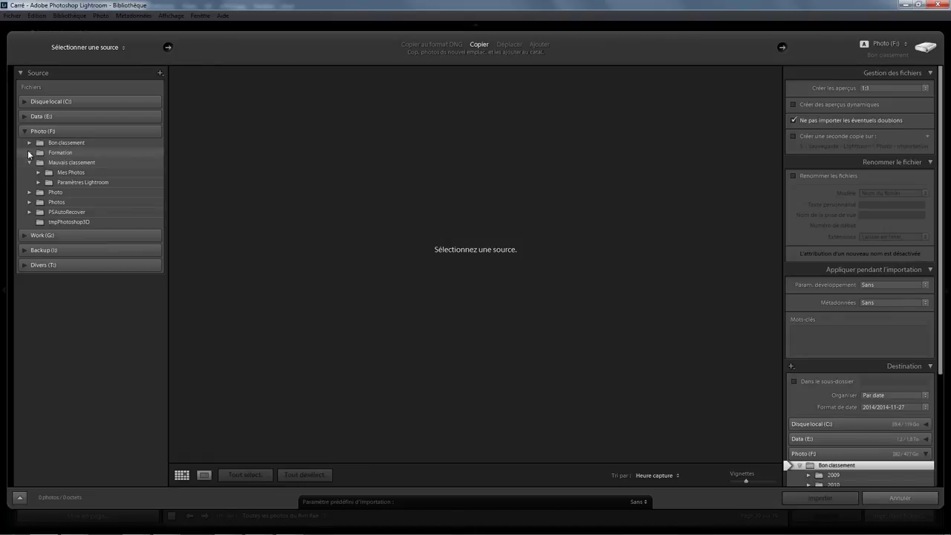
{"action": "left_click", "coordinate": [28, 151]}
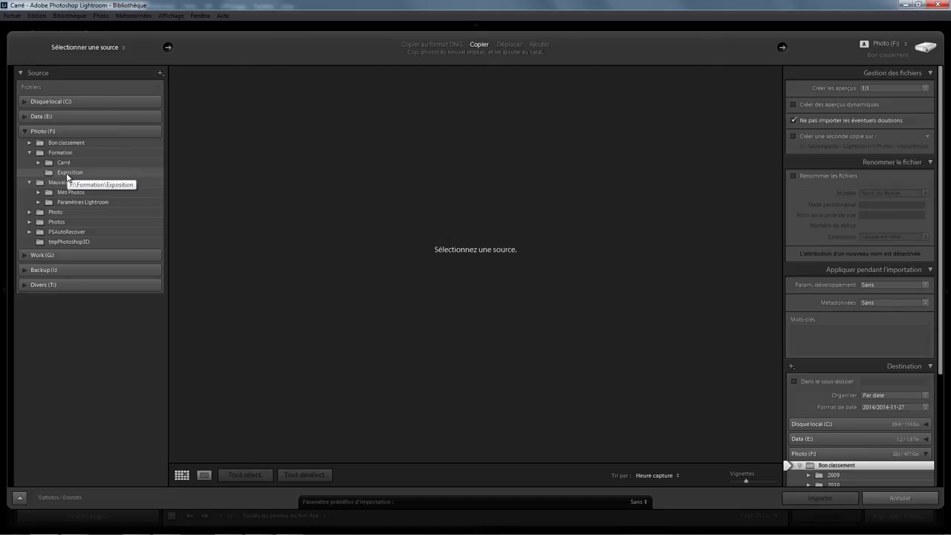
{"action": "left_click", "coordinate": [68, 174]}
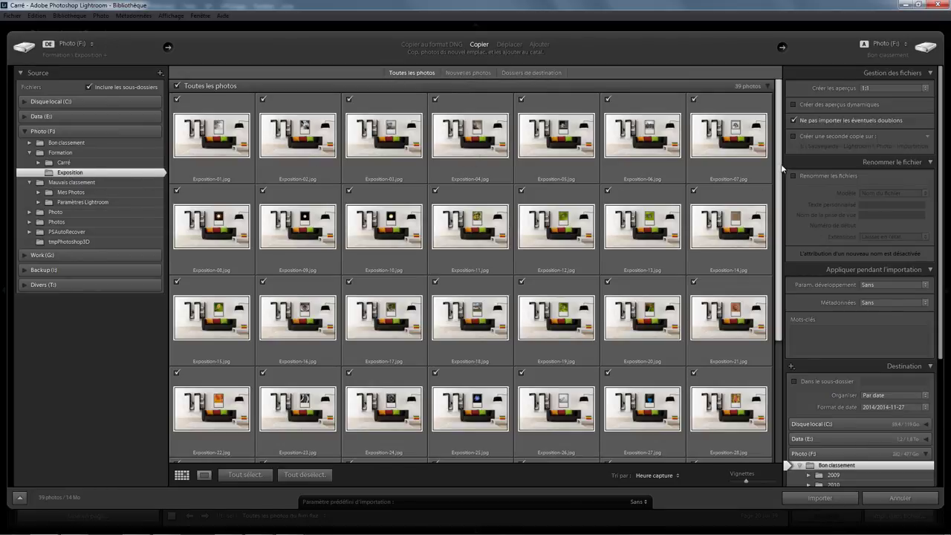
Step: Set Formation\Carré as the destination and import the 39 photos
{"action": "left_click_drag", "start_coordinate": [779, 168], "coordinate": [784, 307]}
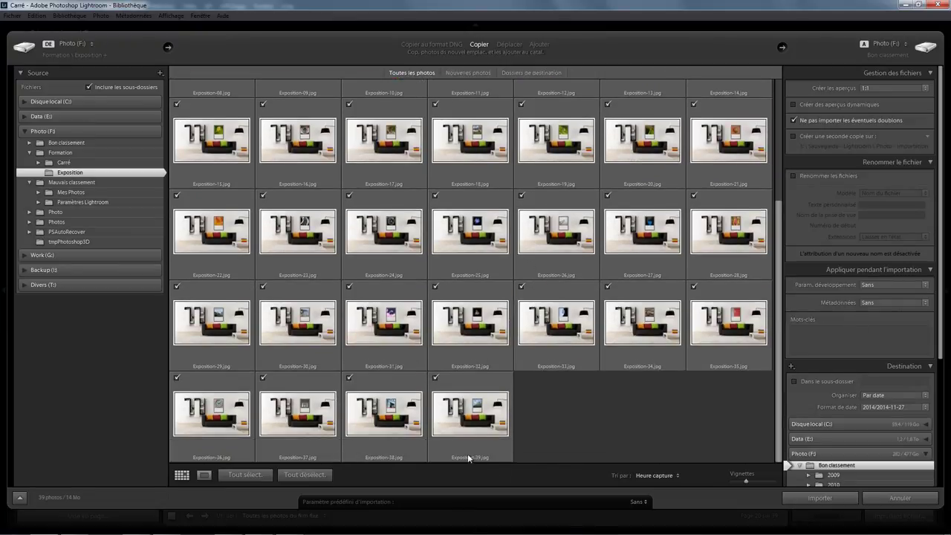
{"action": "left_click_drag", "start_coordinate": [942, 298], "coordinate": [949, 426]}
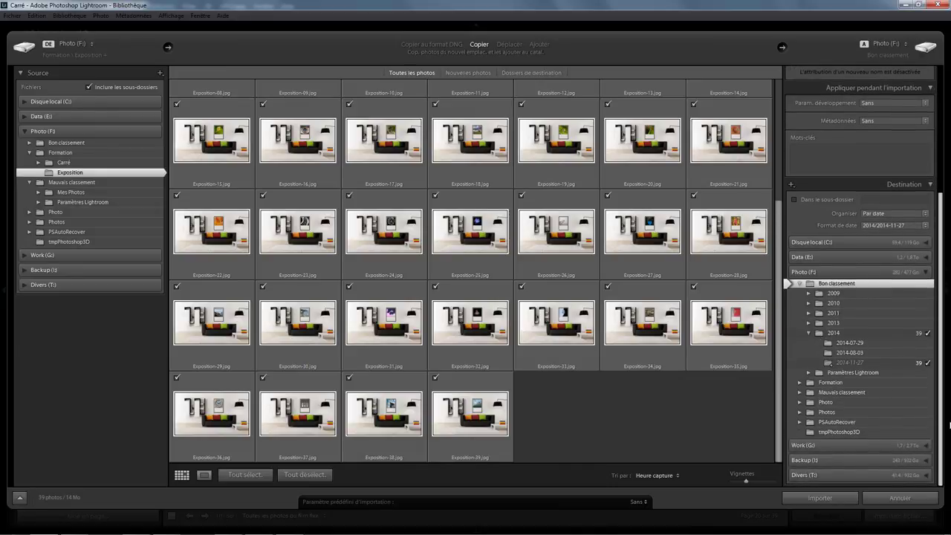
{"action": "left_click", "coordinate": [800, 283]}
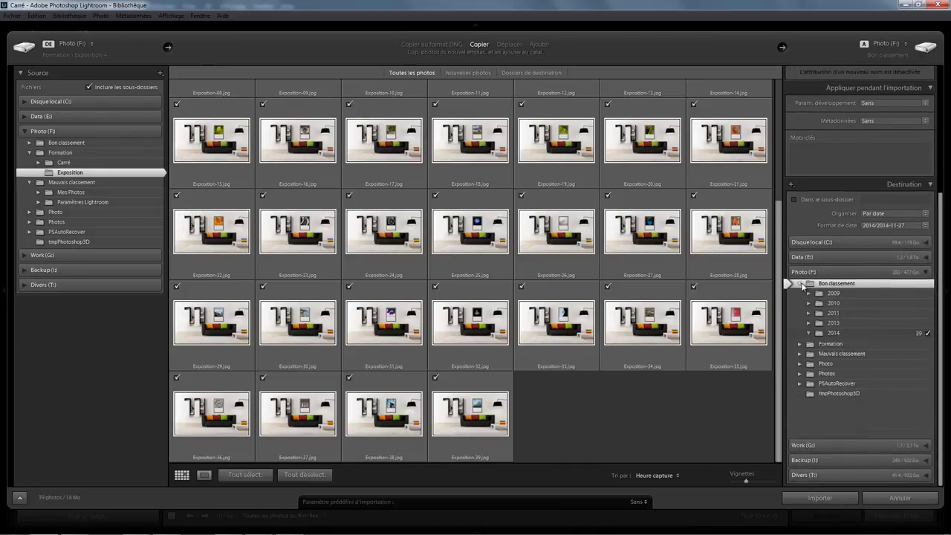
{"action": "left_click", "coordinate": [800, 382]}
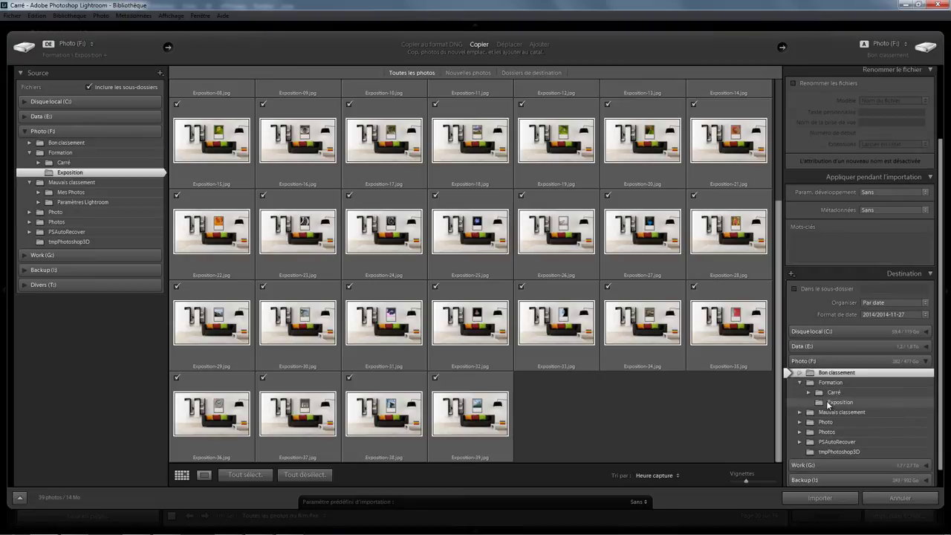
{"action": "left_click", "coordinate": [832, 393]}
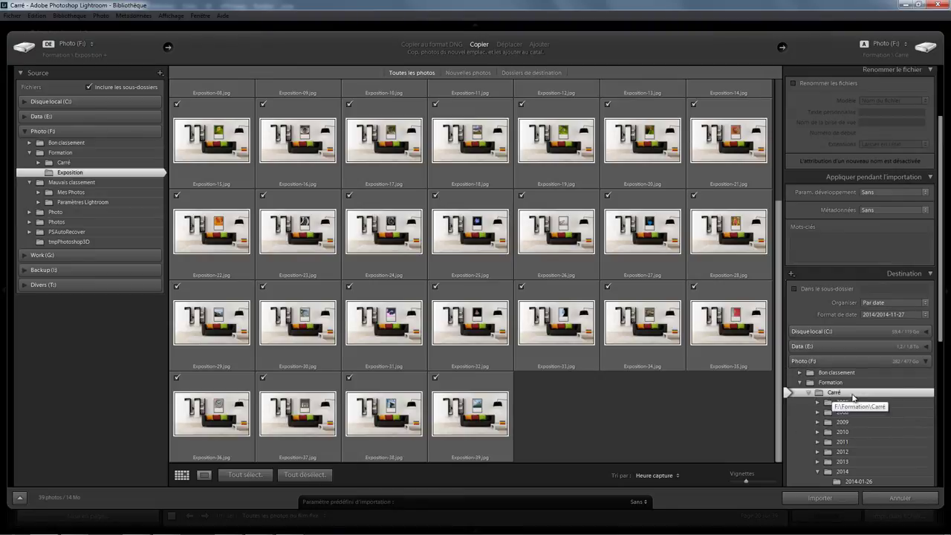
{"action": "left_click_drag", "start_coordinate": [944, 336], "coordinate": [929, 447]}
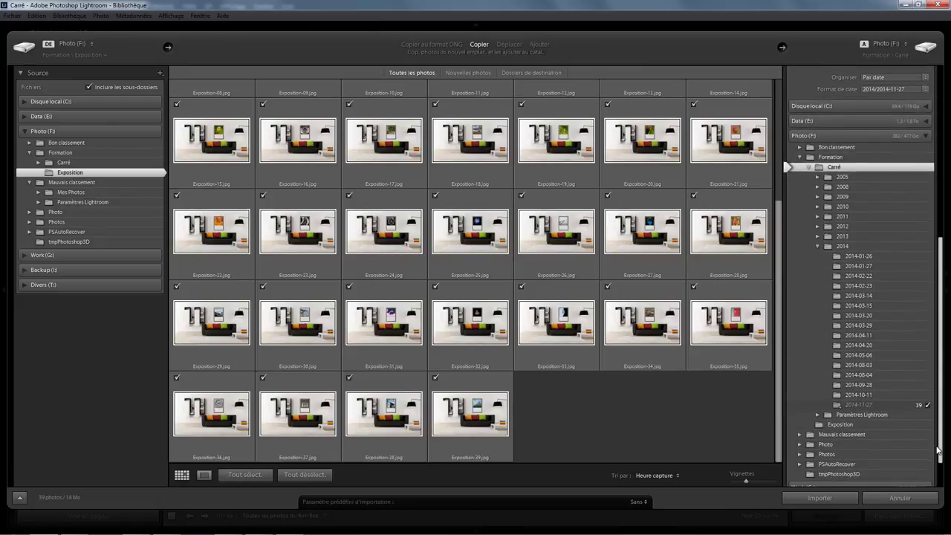
{"action": "left_click", "coordinate": [820, 497]}
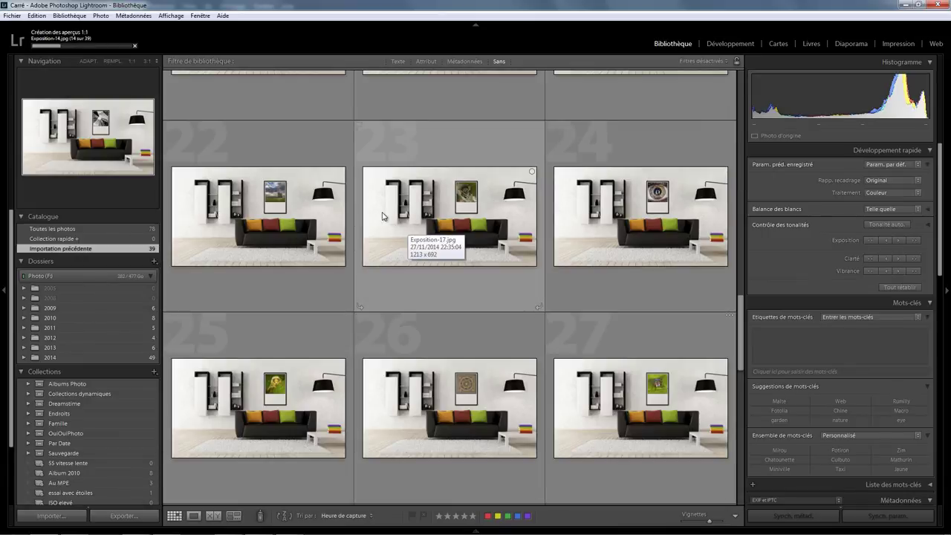
Step: Open the first imported living-room photo in Loupe view
{"action": "scroll", "coordinate": [383, 215], "scroll_direction": "up", "scroll_amount": 3}
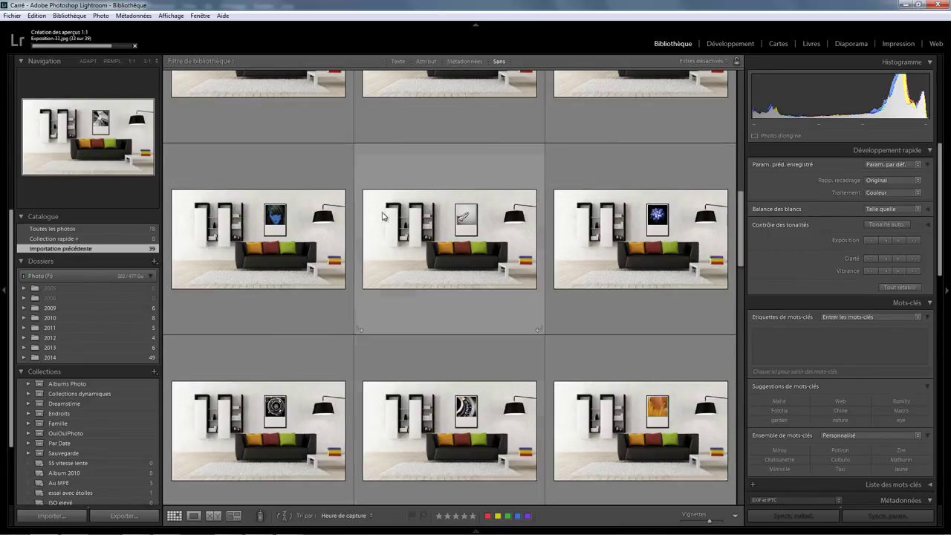
{"action": "scroll", "coordinate": [384, 215], "scroll_direction": "up", "scroll_amount": 4}
{"action": "scroll", "coordinate": [384, 217], "scroll_direction": "up", "scroll_amount": 3}
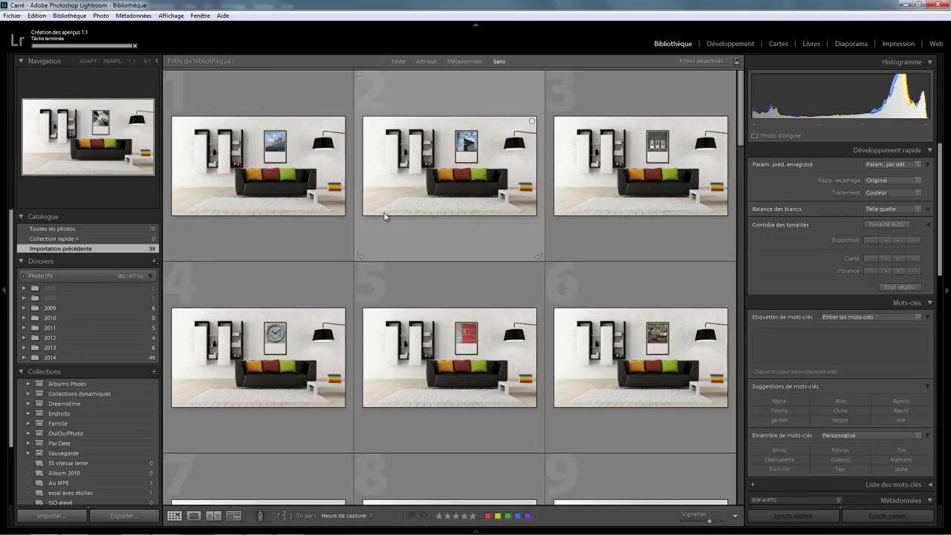
{"action": "left_click", "coordinate": [282, 95]}
{"action": "double_click", "coordinate": [273, 97]}
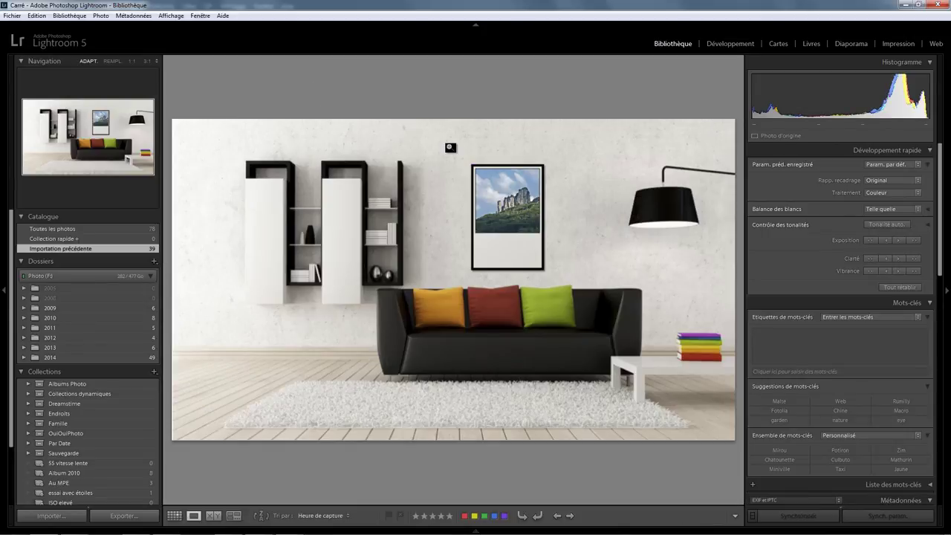
Step: Step through the next nine imported photos, ending on the jumping spider
{"action": "key", "text": "Right"}
{"action": "key", "text": "Right"}
{"action": "key", "text": "Right"}
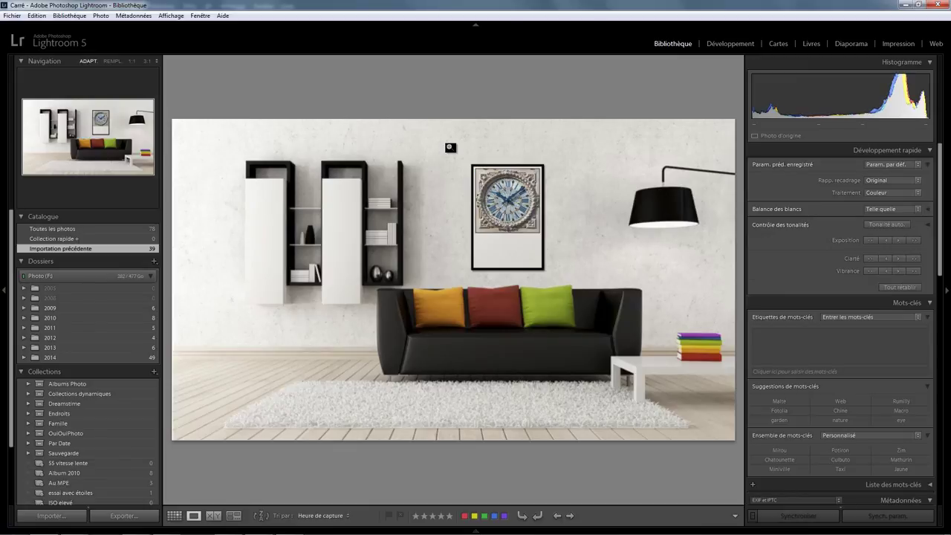
{"action": "key", "text": "Right"}
{"action": "key", "text": "Right"}
{"action": "key", "text": "Right"}
{"action": "key", "text": "Right"}
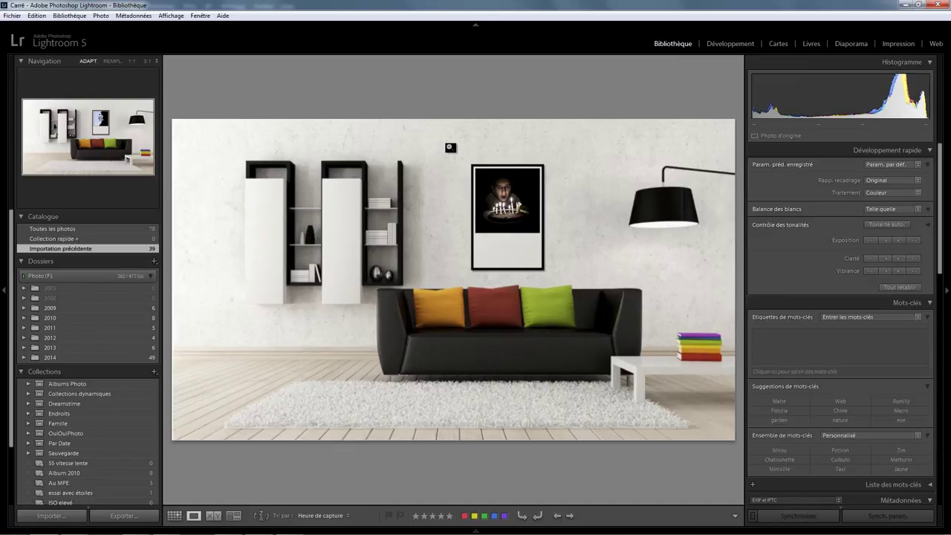
{"action": "key", "text": "Right"}
{"action": "key", "text": "Right"}
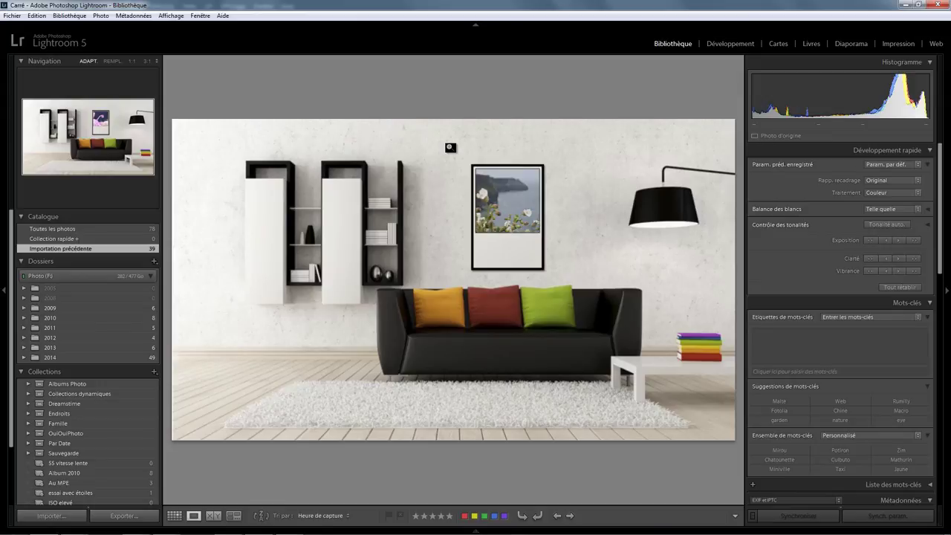
{"action": "key", "text": "Right"}
{"action": "key", "text": "Right"}
{"action": "key", "text": "Right"}
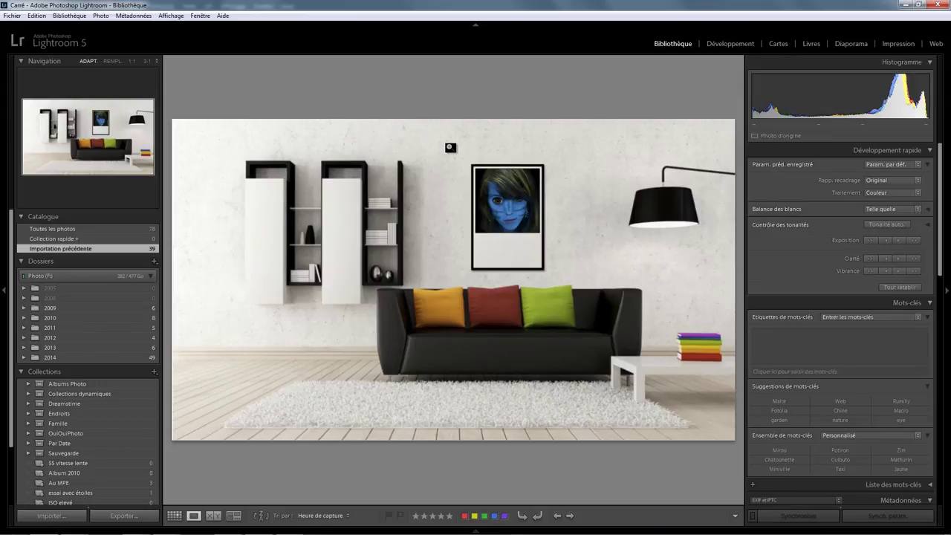
{"action": "key", "text": "Right"}
{"action": "key", "text": "Right"}
{"action": "key", "text": "Right"}
{"action": "key", "text": "Right"}
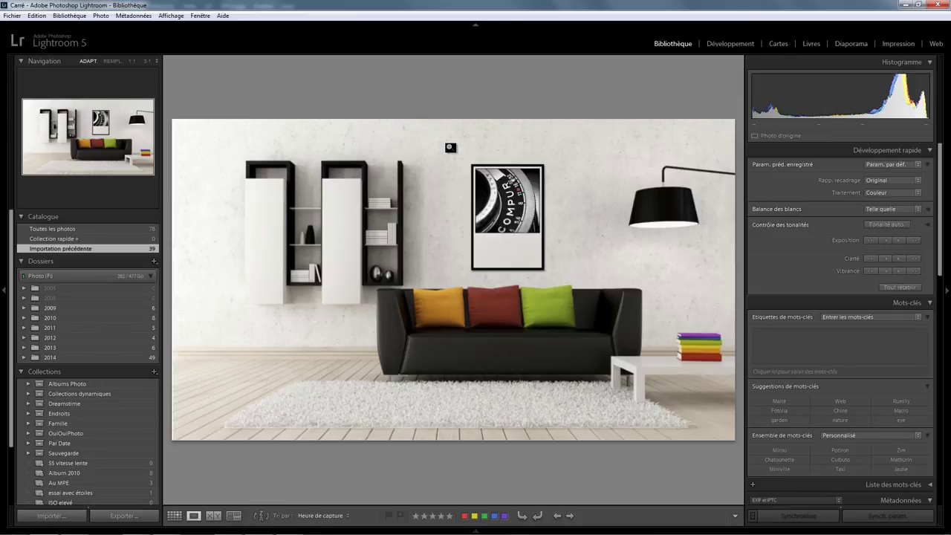
{"action": "key", "text": "Right"}
{"action": "key", "text": "Right"}
{"action": "key", "text": "Right"}
{"action": "key", "text": "Right"}
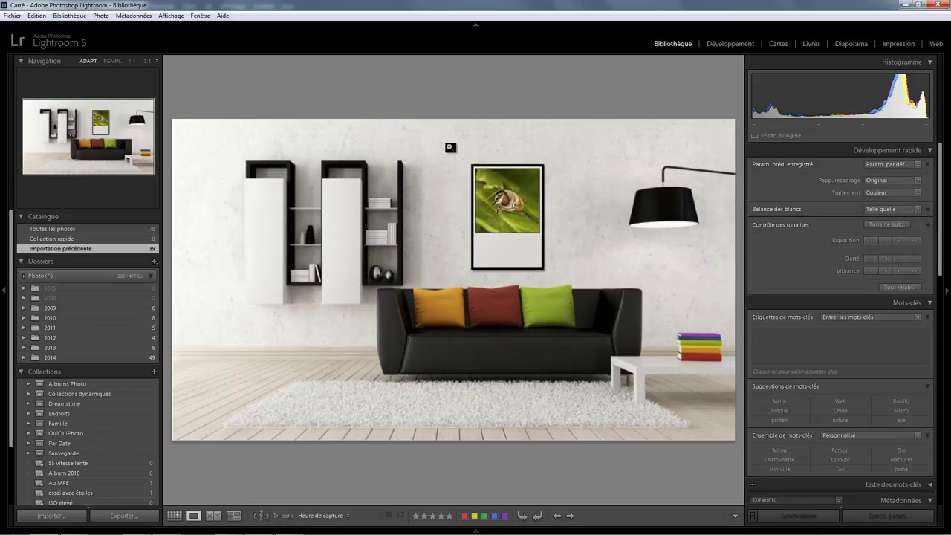
{"action": "key", "text": "Right"}
{"action": "key", "text": "Right"}
{"action": "key", "text": "Right"}
{"action": "key", "text": "Right"}
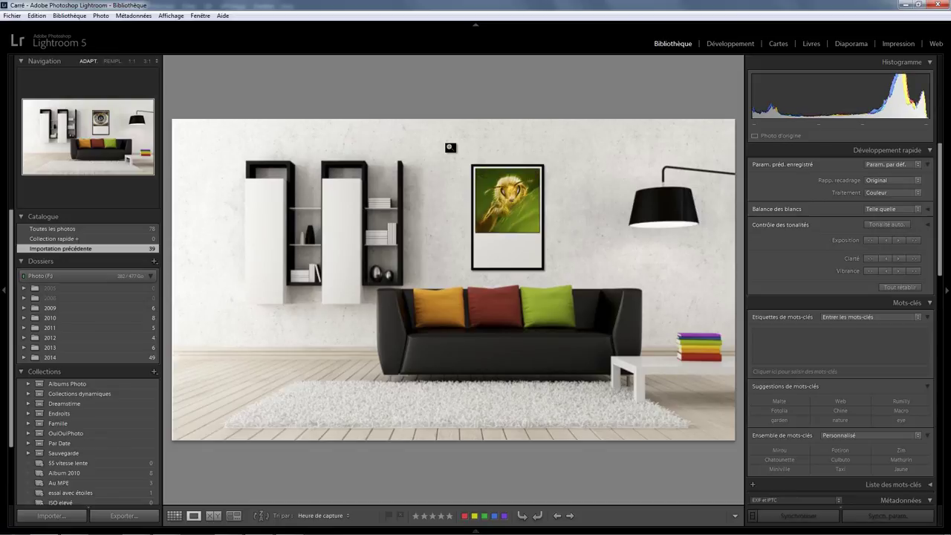
{"action": "key", "text": "Right"}
{"action": "key", "text": "Right"}
{"action": "key", "text": "Right"}
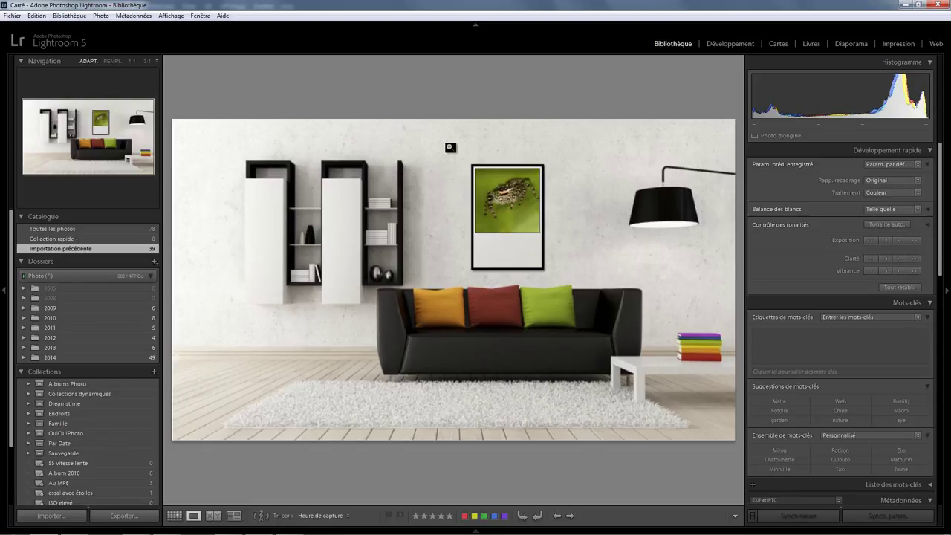
{"action": "key", "text": "Right"}
{"action": "key", "text": "Right"}
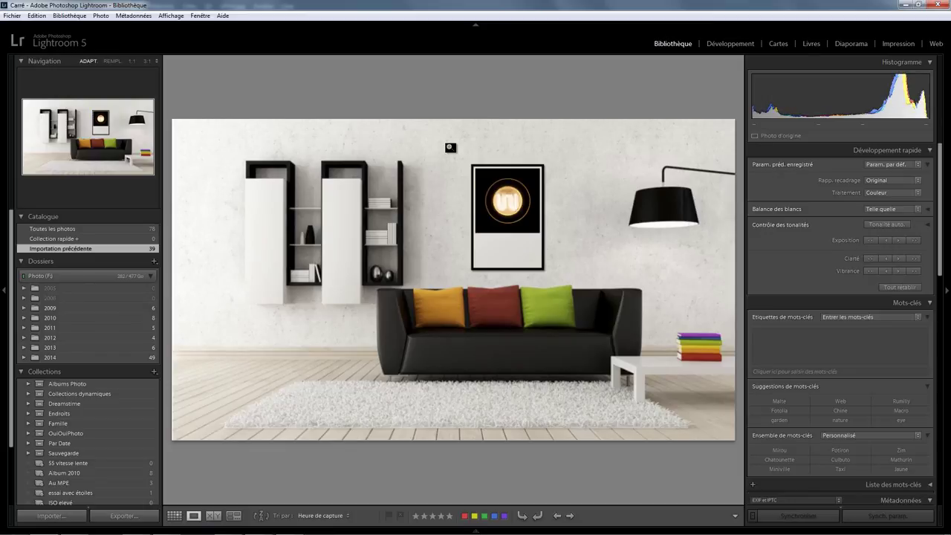